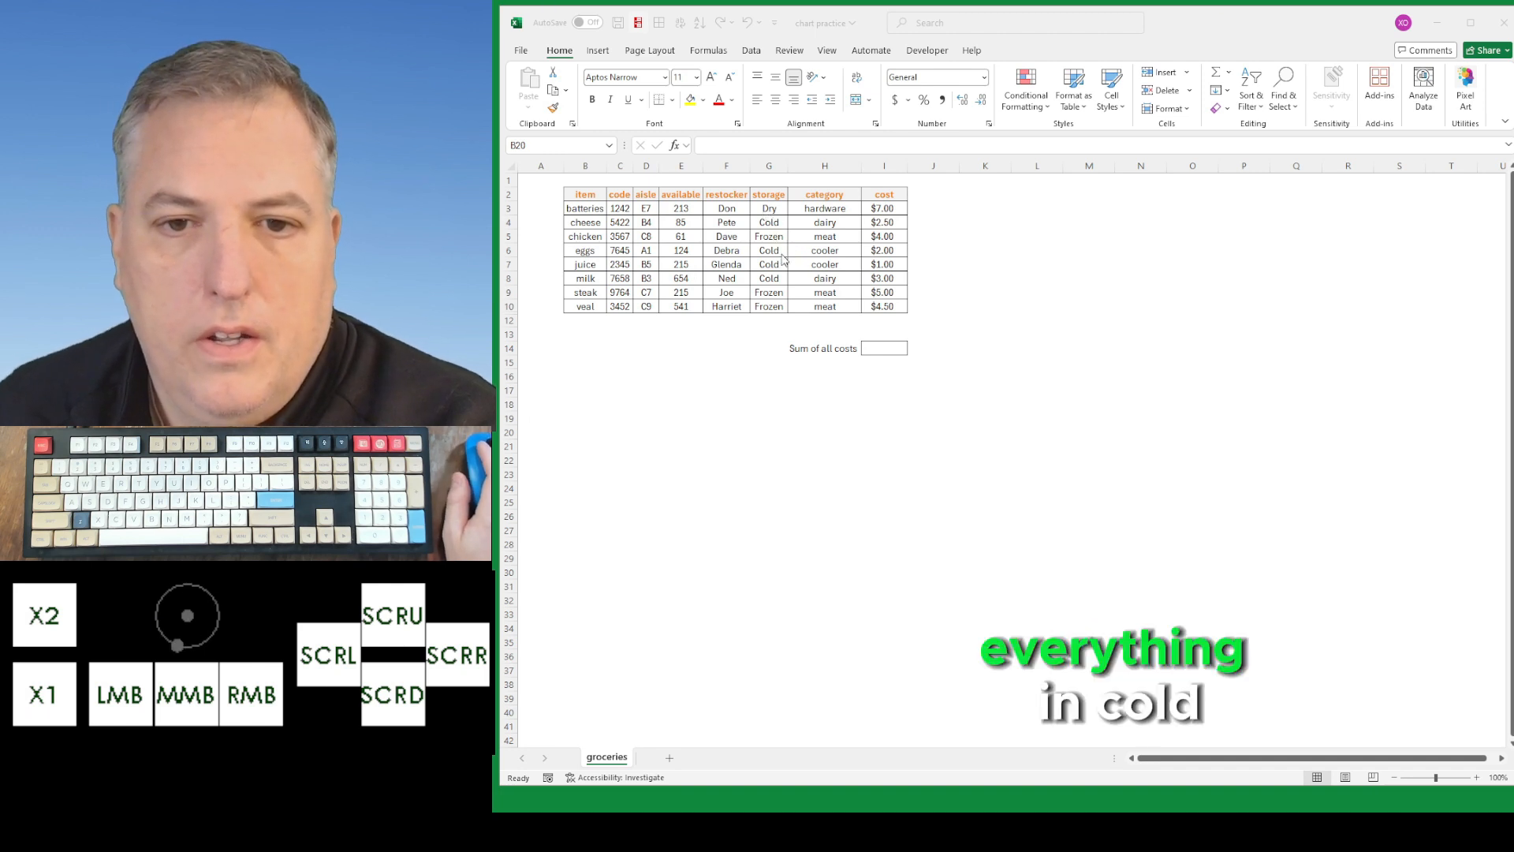
{"action": "left_click", "coordinate": [783, 289]}
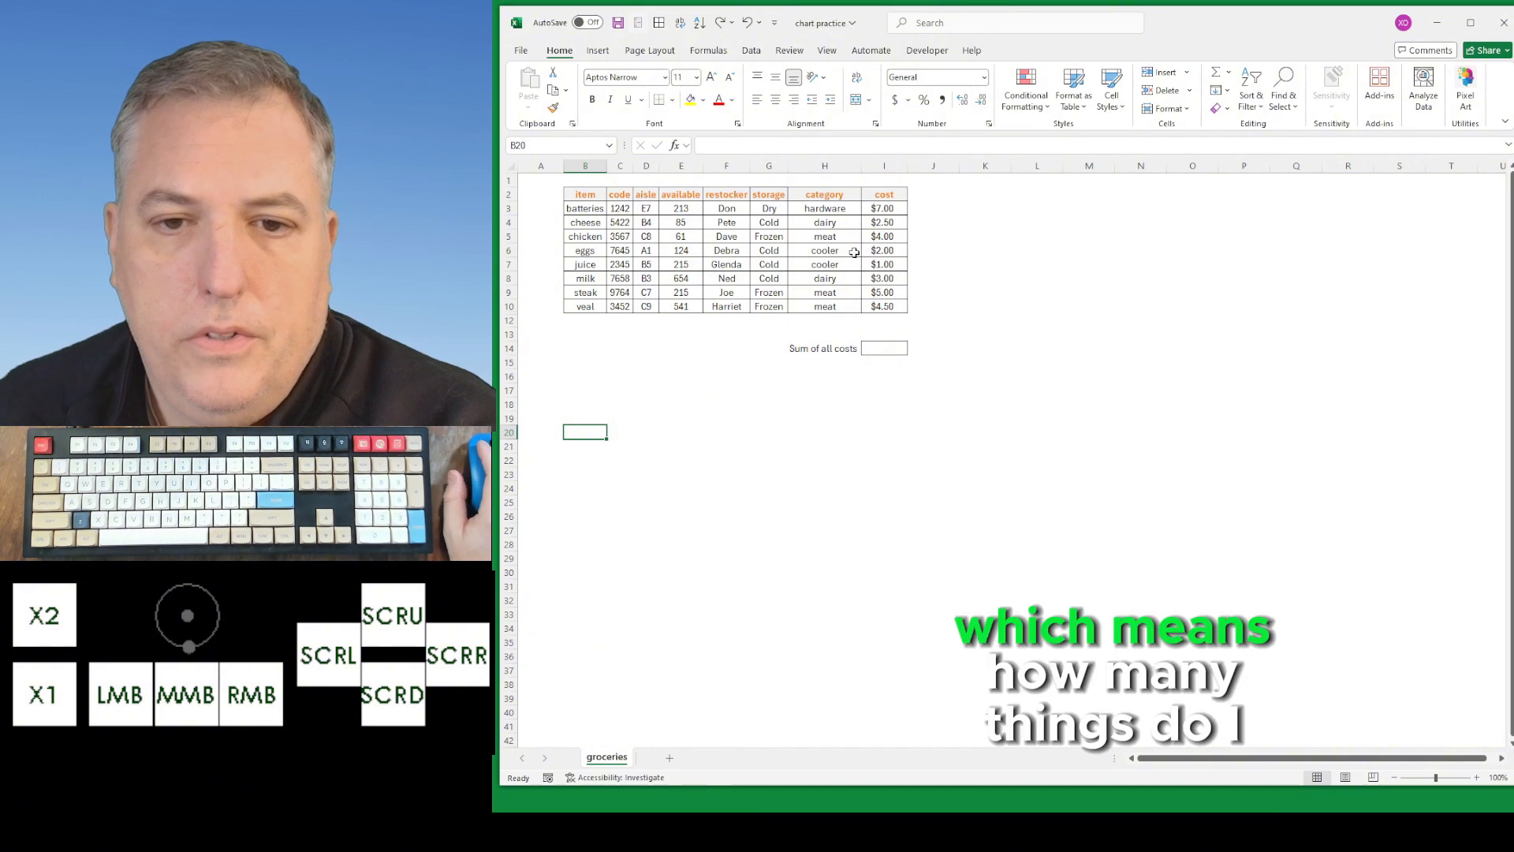
{"action": "left_click_drag", "start_coordinate": [845, 251], "coordinate": [835, 306]}
{"action": "left_click", "coordinate": [834, 235]}
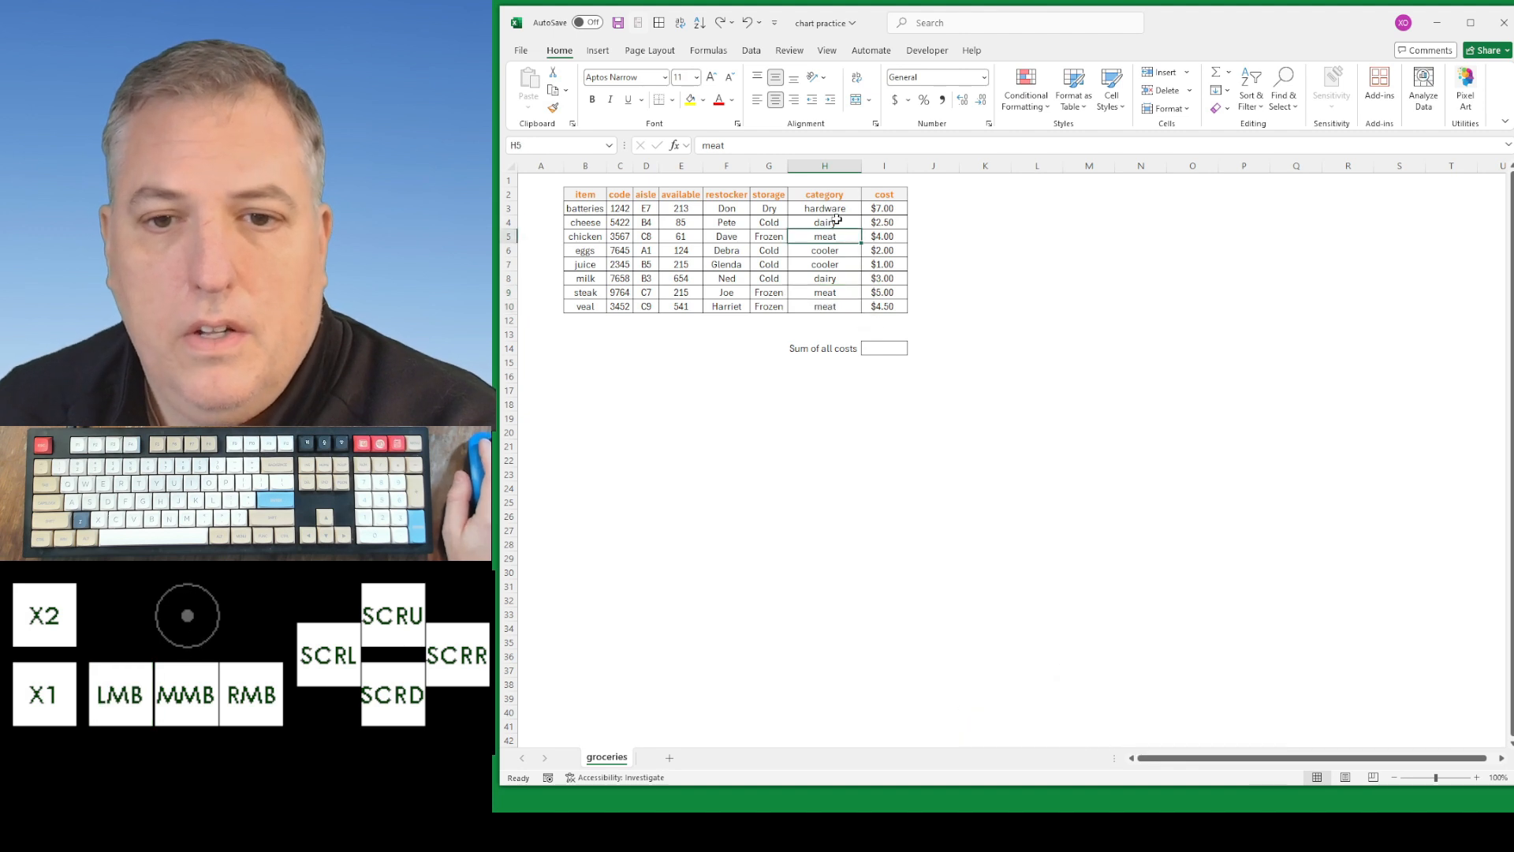
{"action": "left_click", "coordinate": [834, 278]}
{"action": "left_click", "coordinate": [843, 211]}
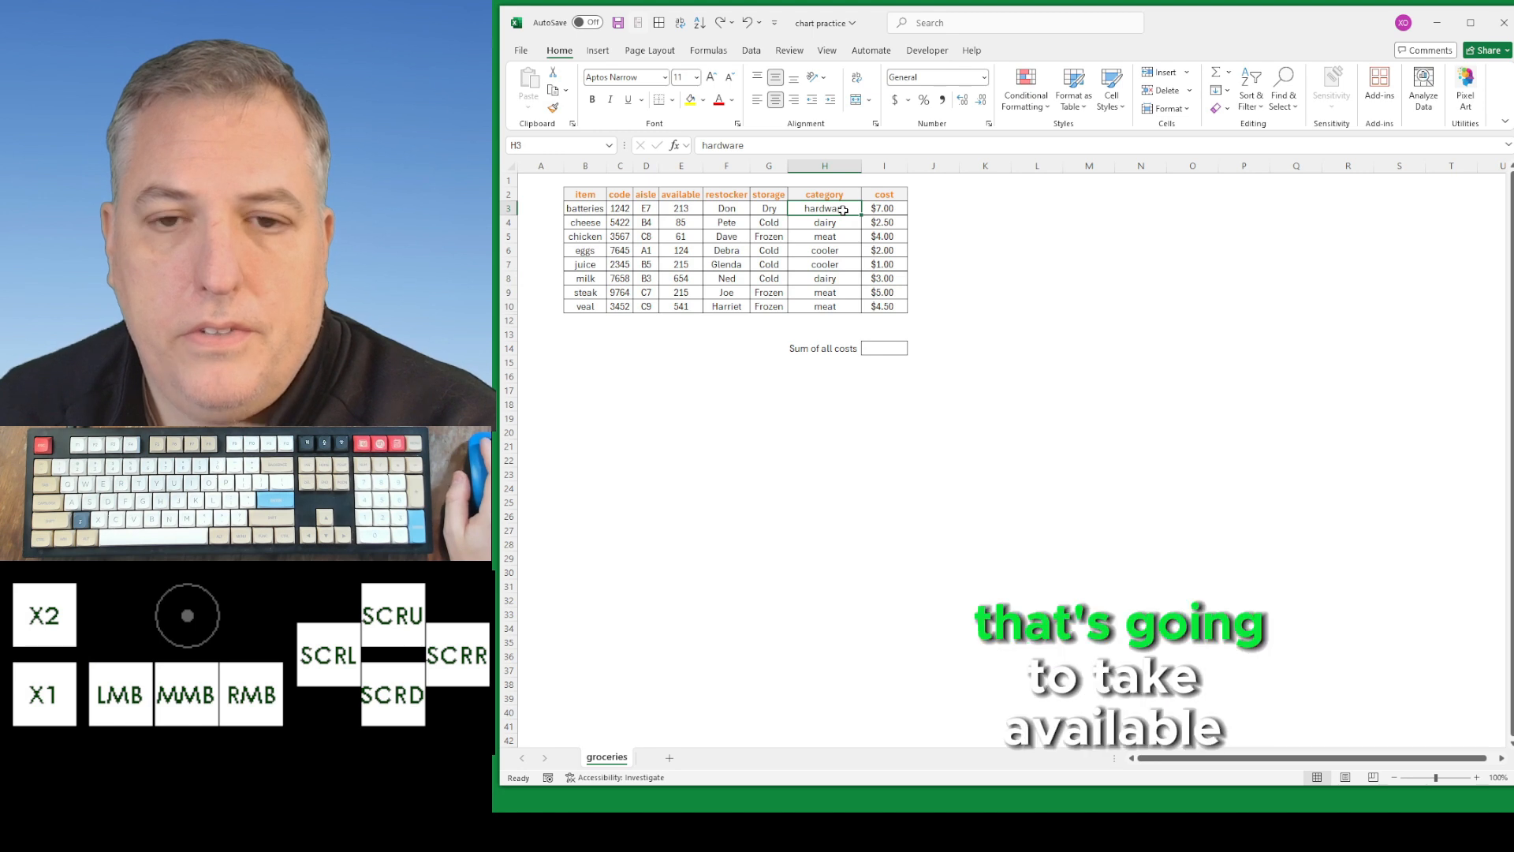
{"action": "left_click", "coordinate": [691, 208]}
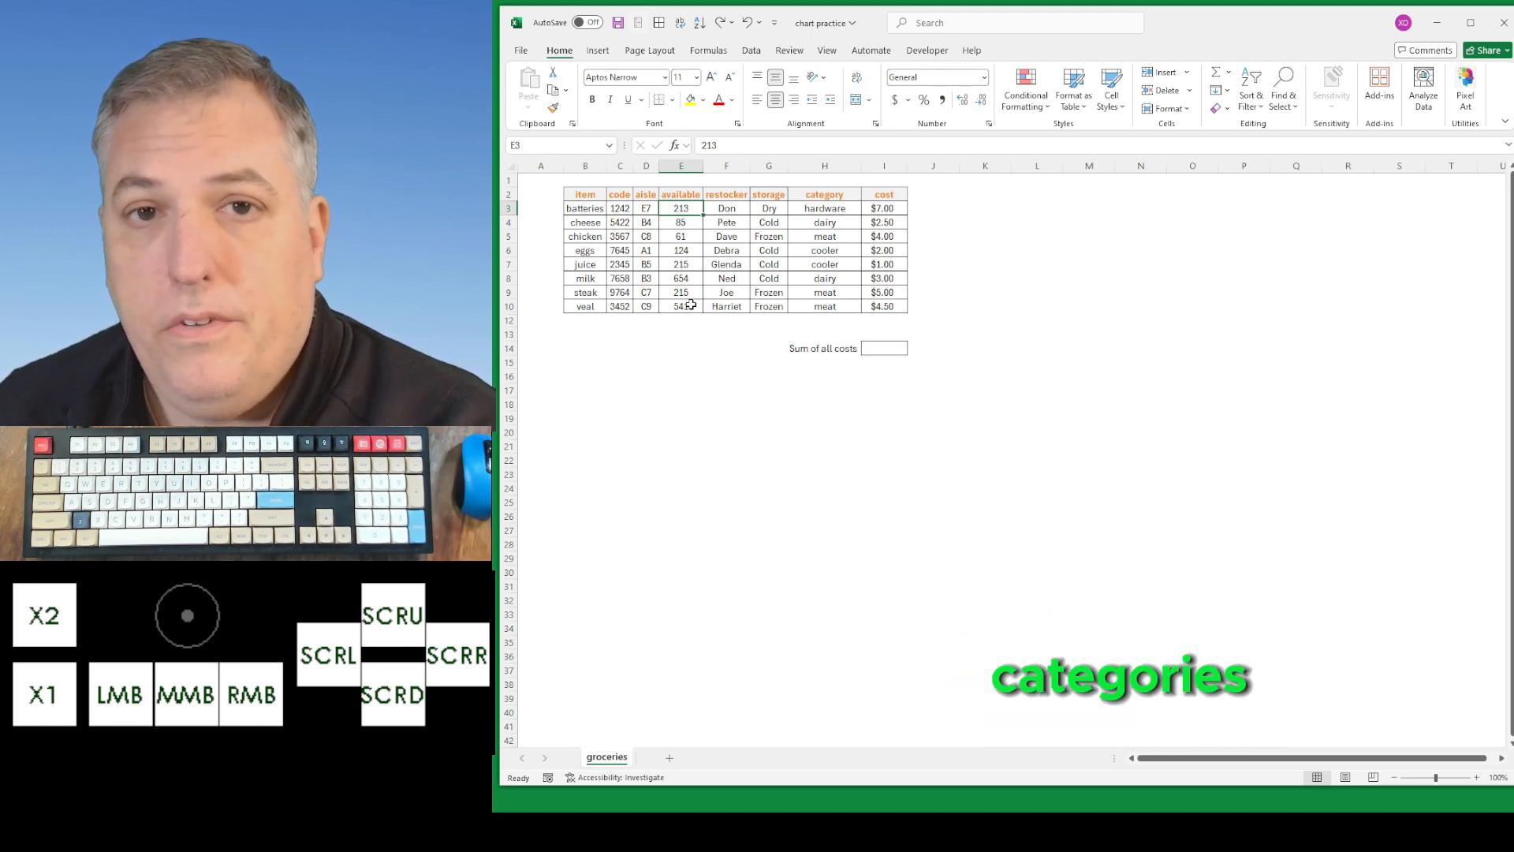
Step: Select an empty cell below the grocery table and save the workbook
{"action": "left_click", "coordinate": [687, 459]}
{"action": "key", "text": "ctrl+s"}
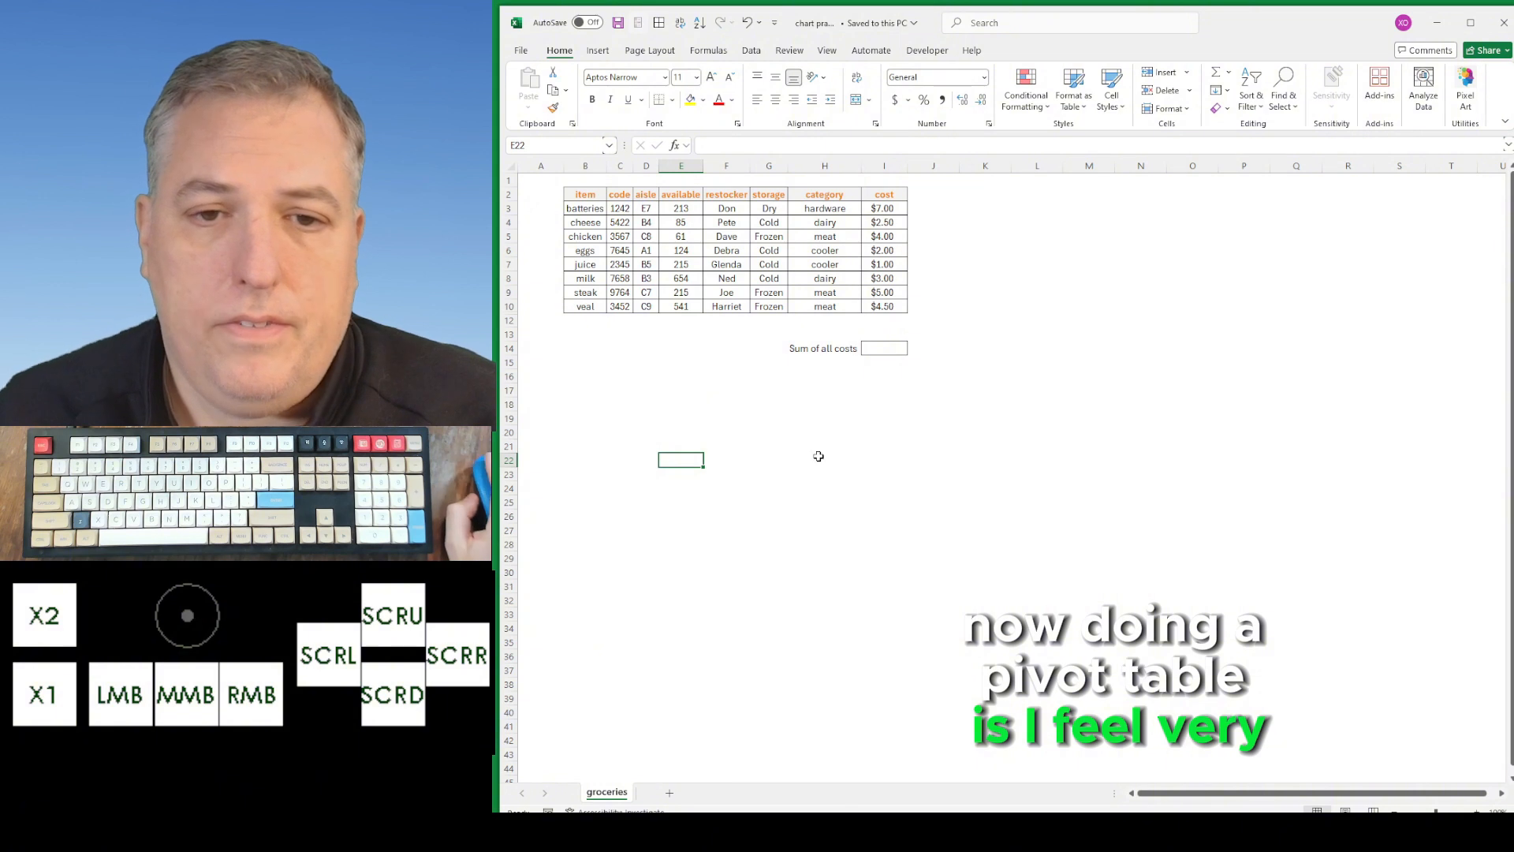
Step: Insert a PivotTable from the grocery table B2:I10, placed on the existing groceries sheet at cell B20
{"action": "left_click", "coordinate": [617, 432]}
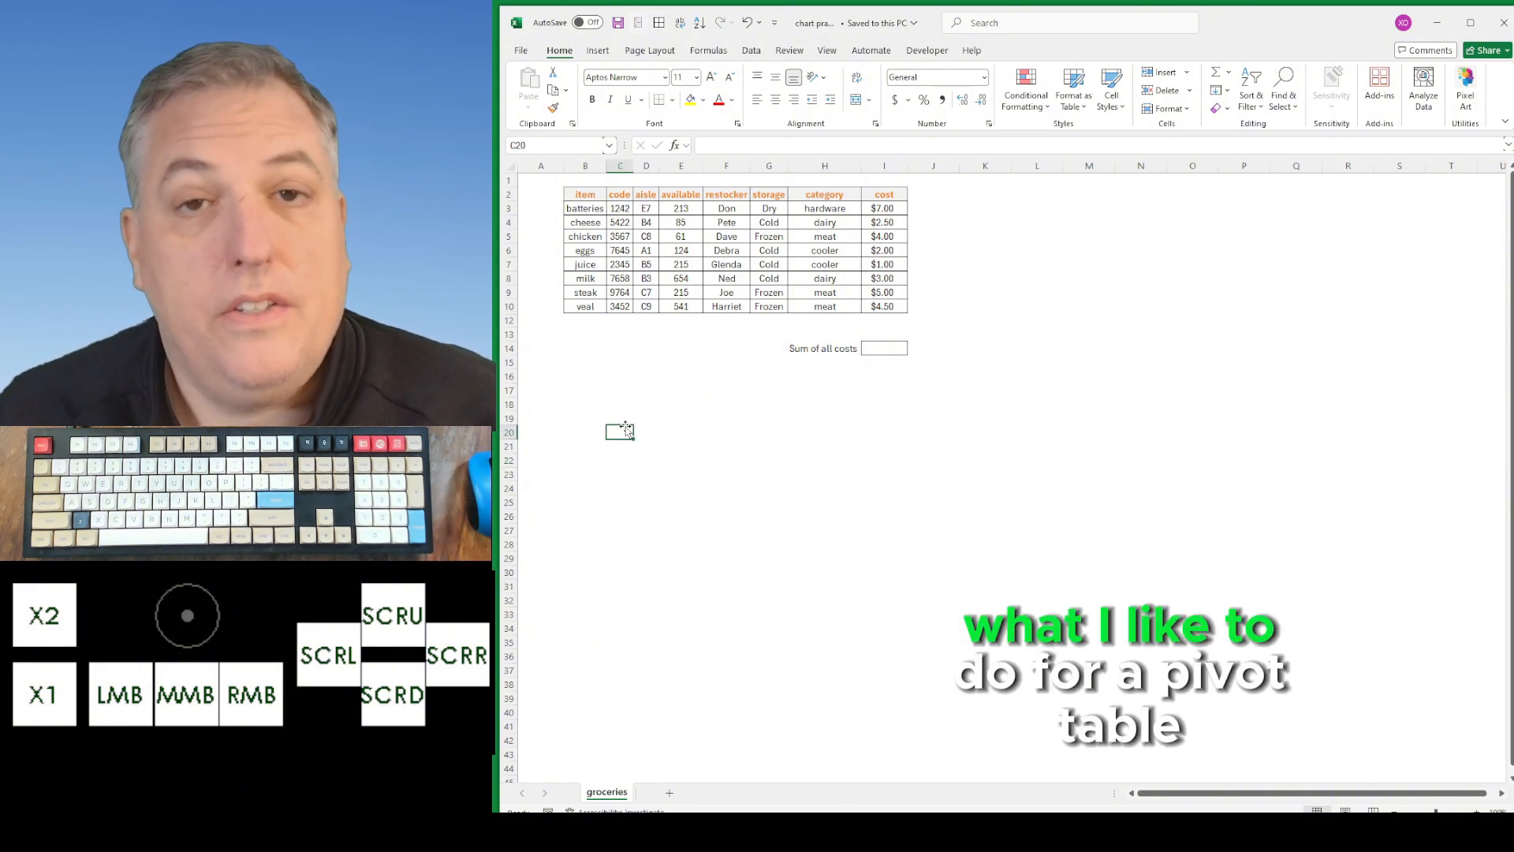
{"action": "left_click", "coordinate": [581, 435]}
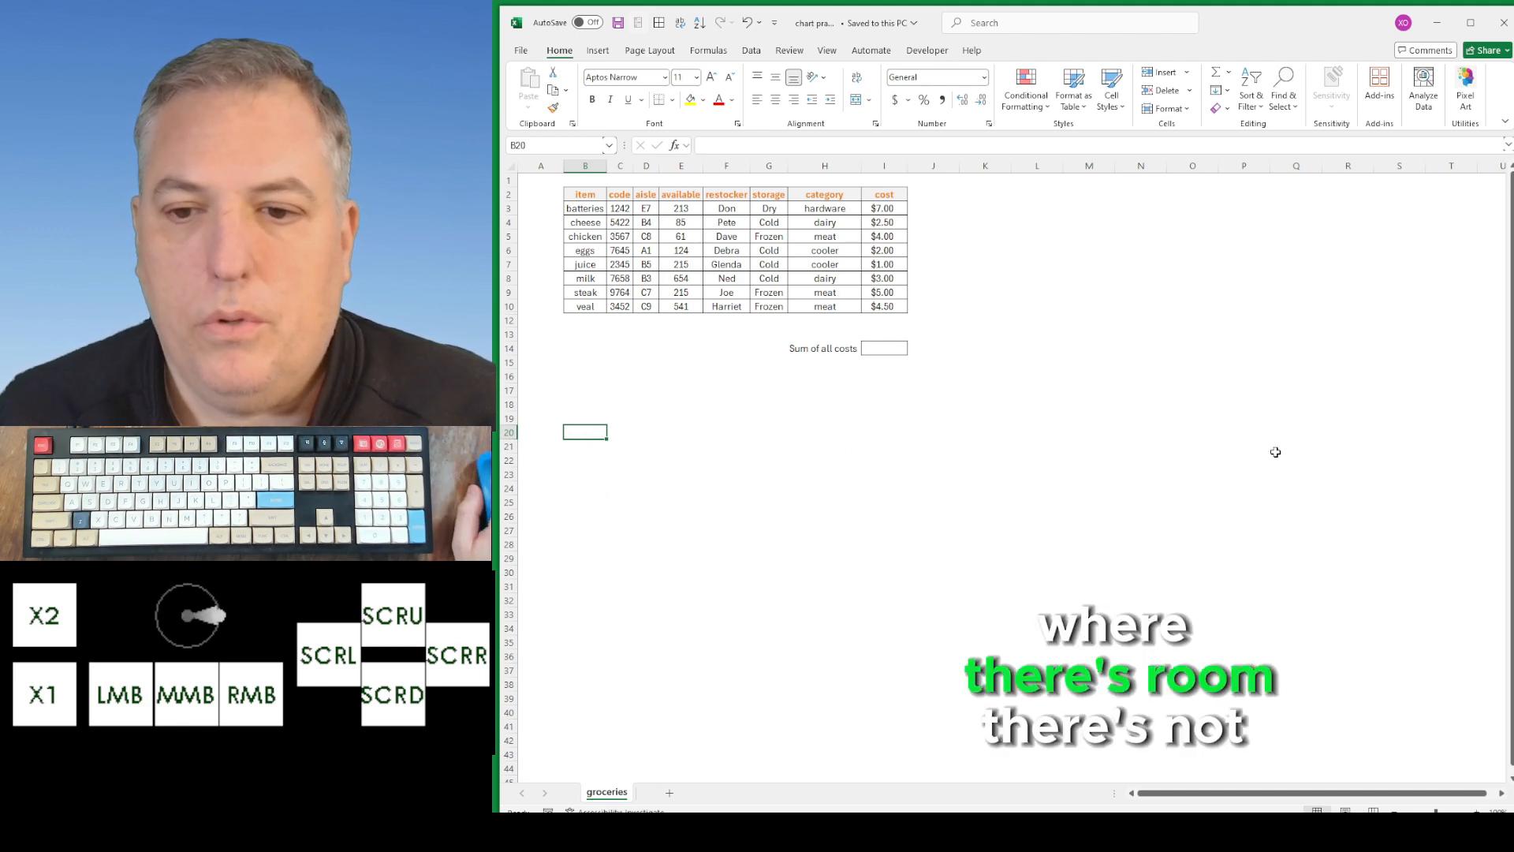
{"action": "scroll", "coordinate": [690, 517], "scroll_direction": "down", "scroll_amount": 2}
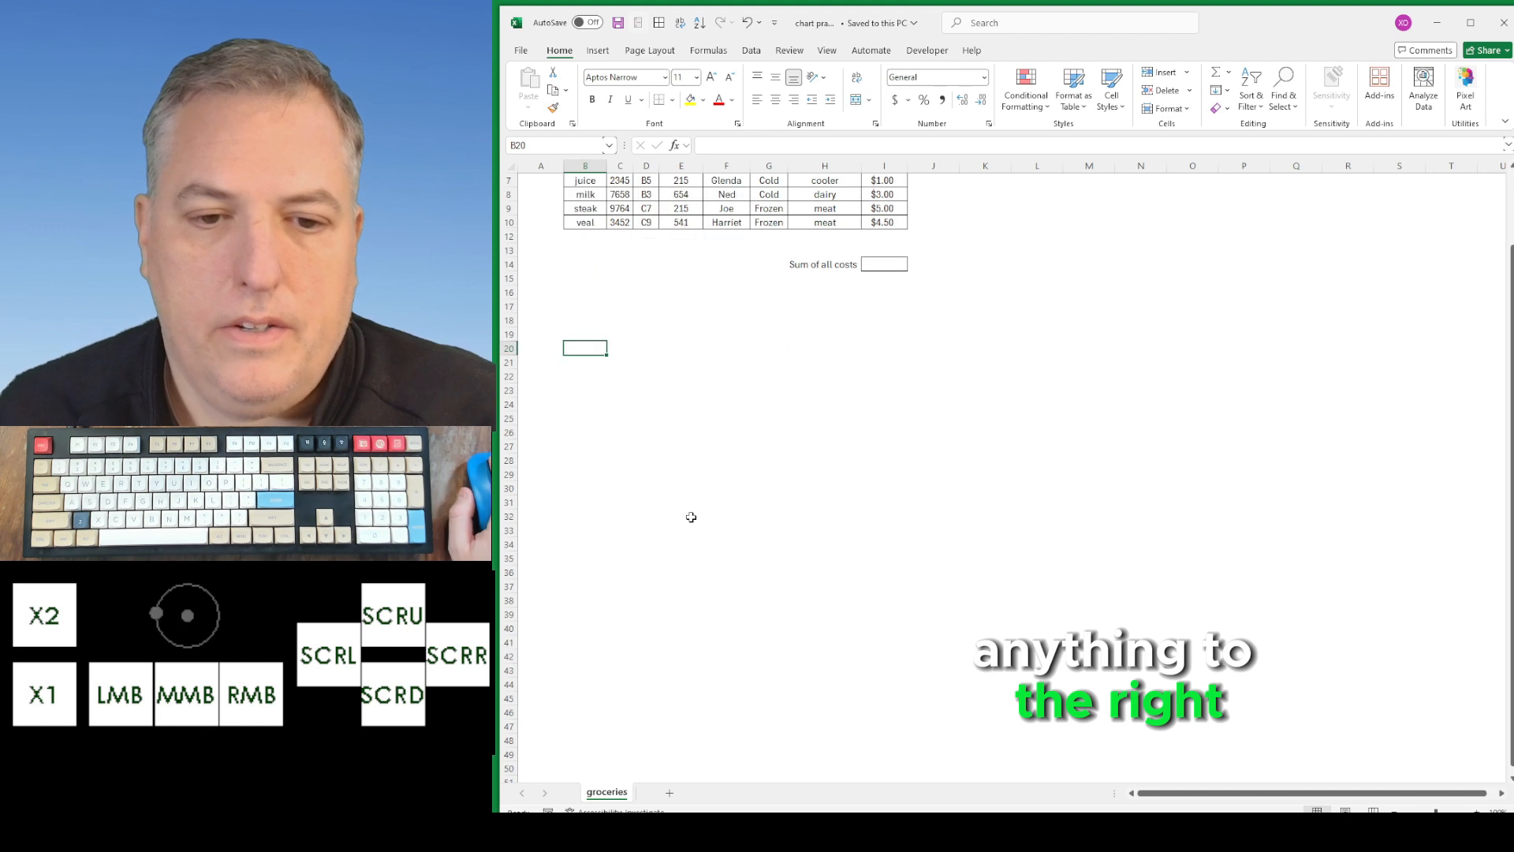
{"action": "scroll", "coordinate": [619, 469], "scroll_direction": "down", "scroll_amount": 7}
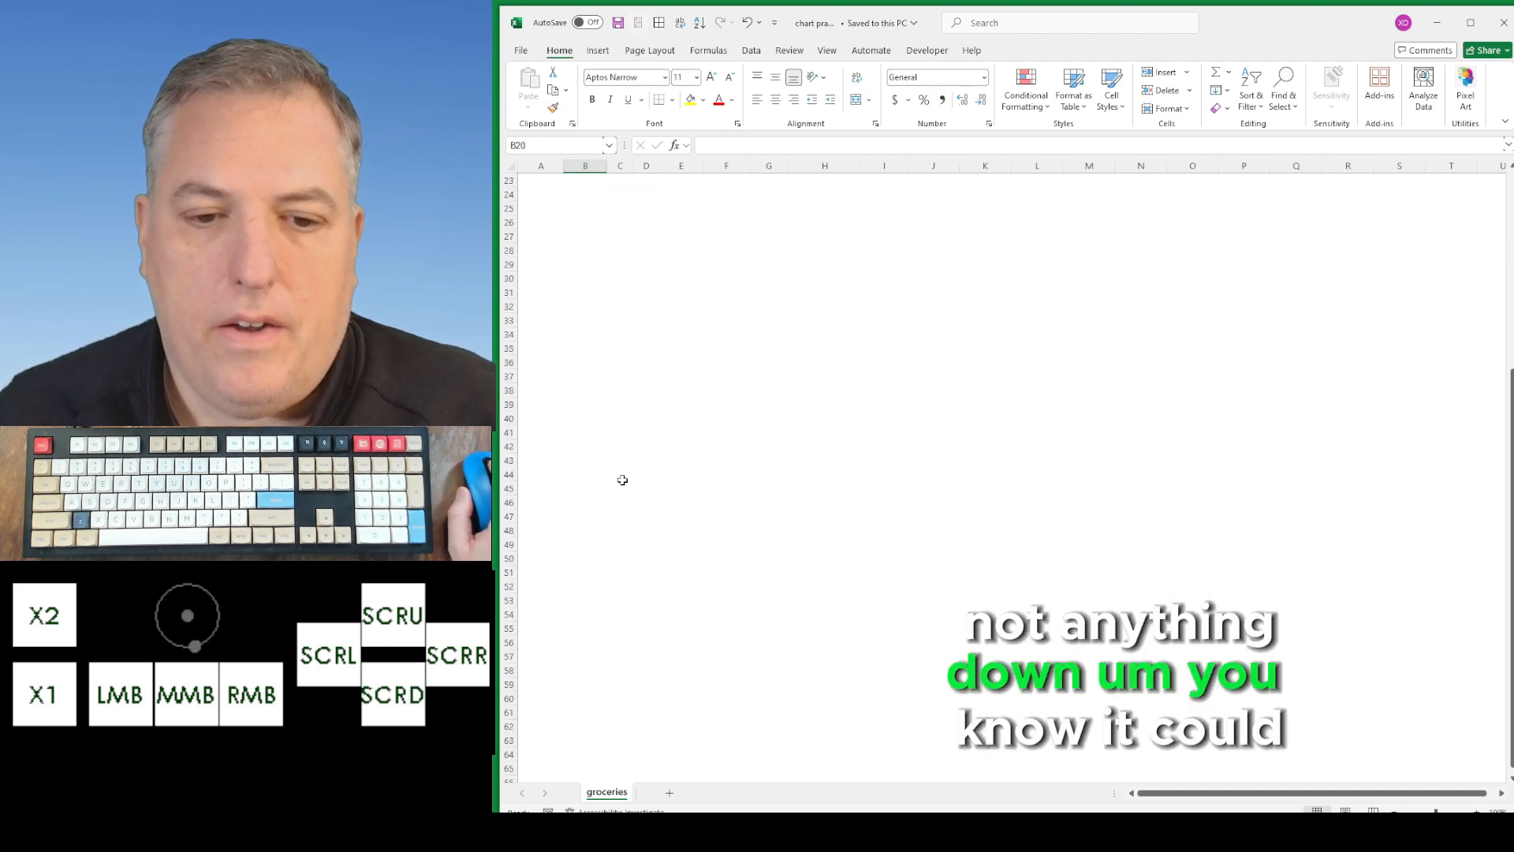
{"action": "scroll", "coordinate": [867, 599], "scroll_direction": "up", "scroll_amount": 9}
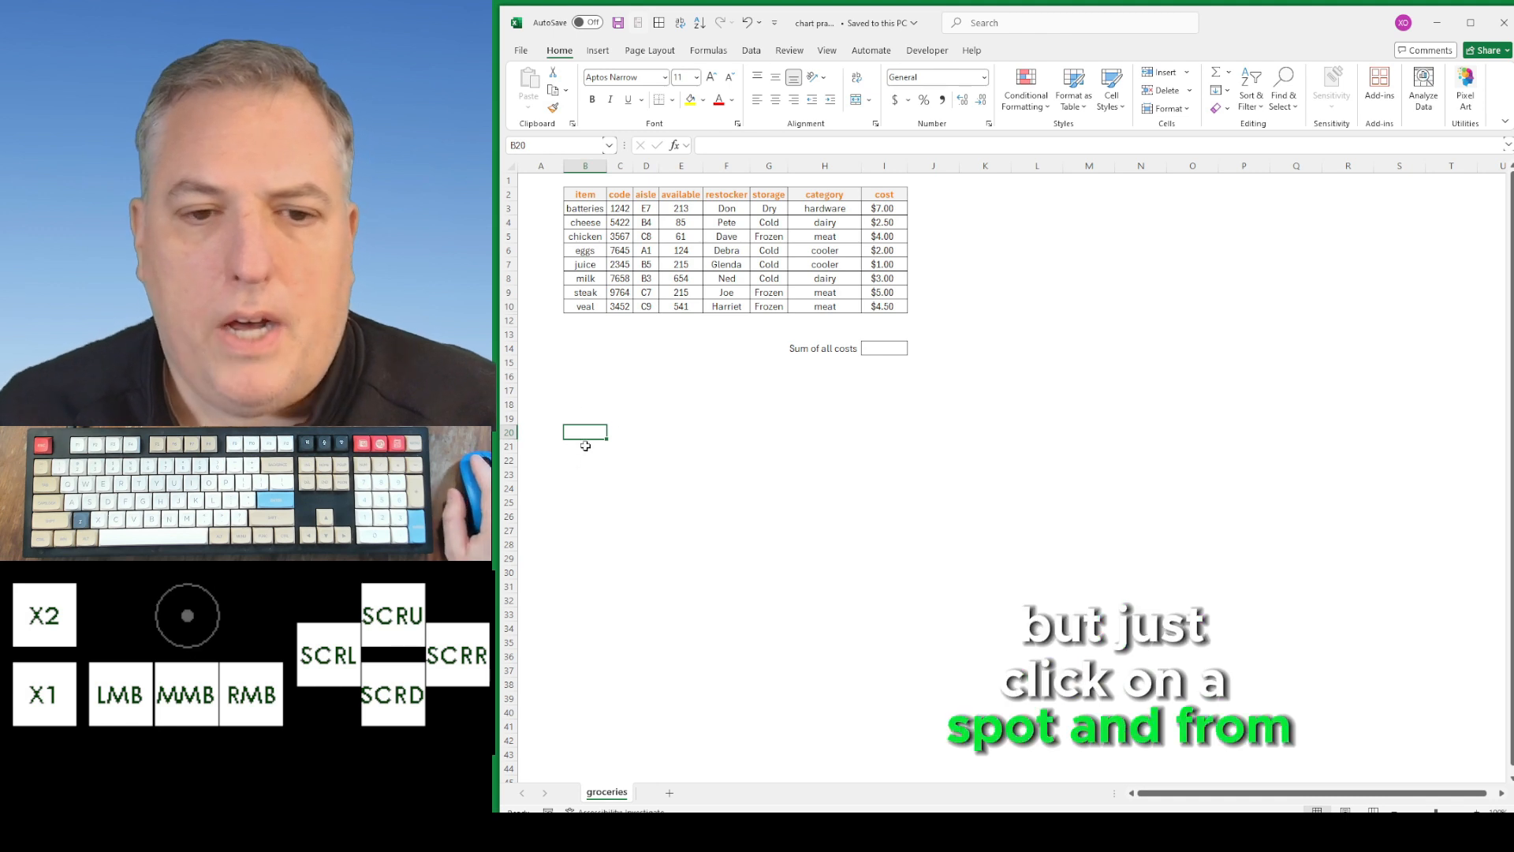
{"action": "left_click", "coordinate": [601, 52]}
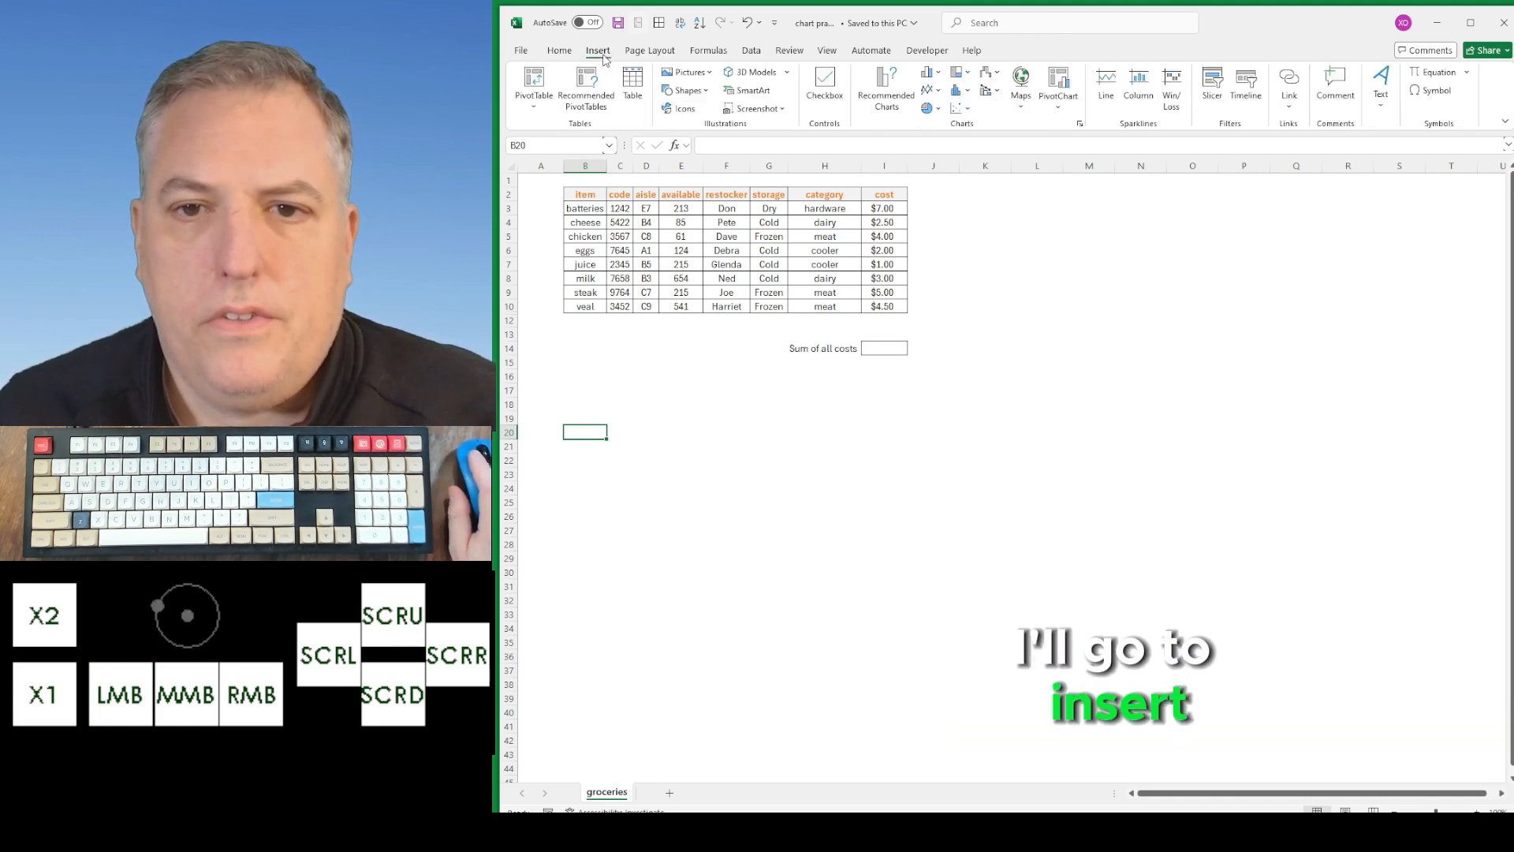
{"action": "left_click", "coordinate": [534, 79]}
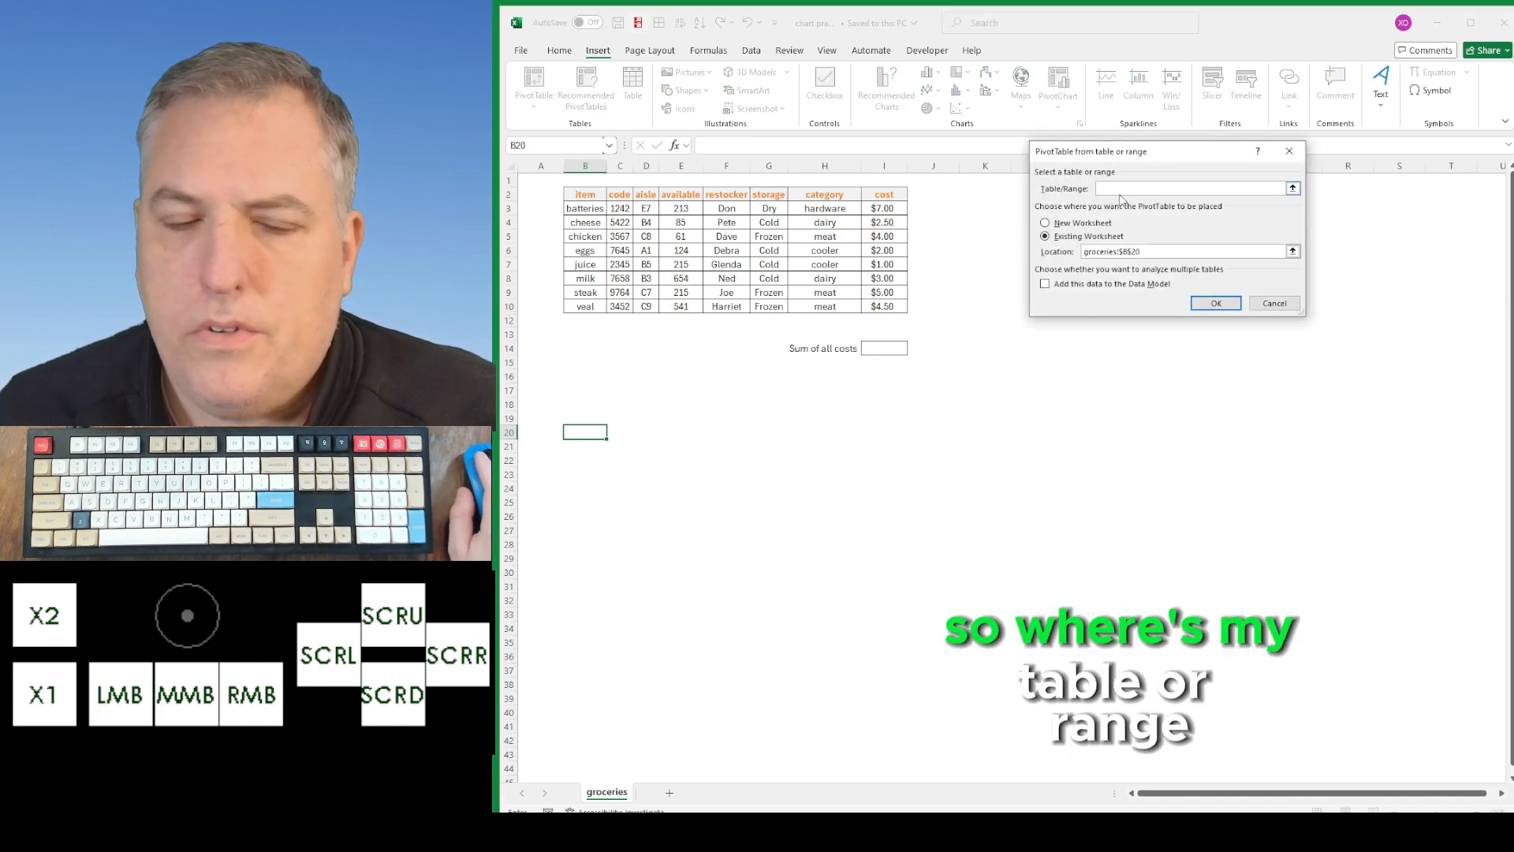
{"action": "left_click_drag", "start_coordinate": [599, 196], "coordinate": [877, 300]}
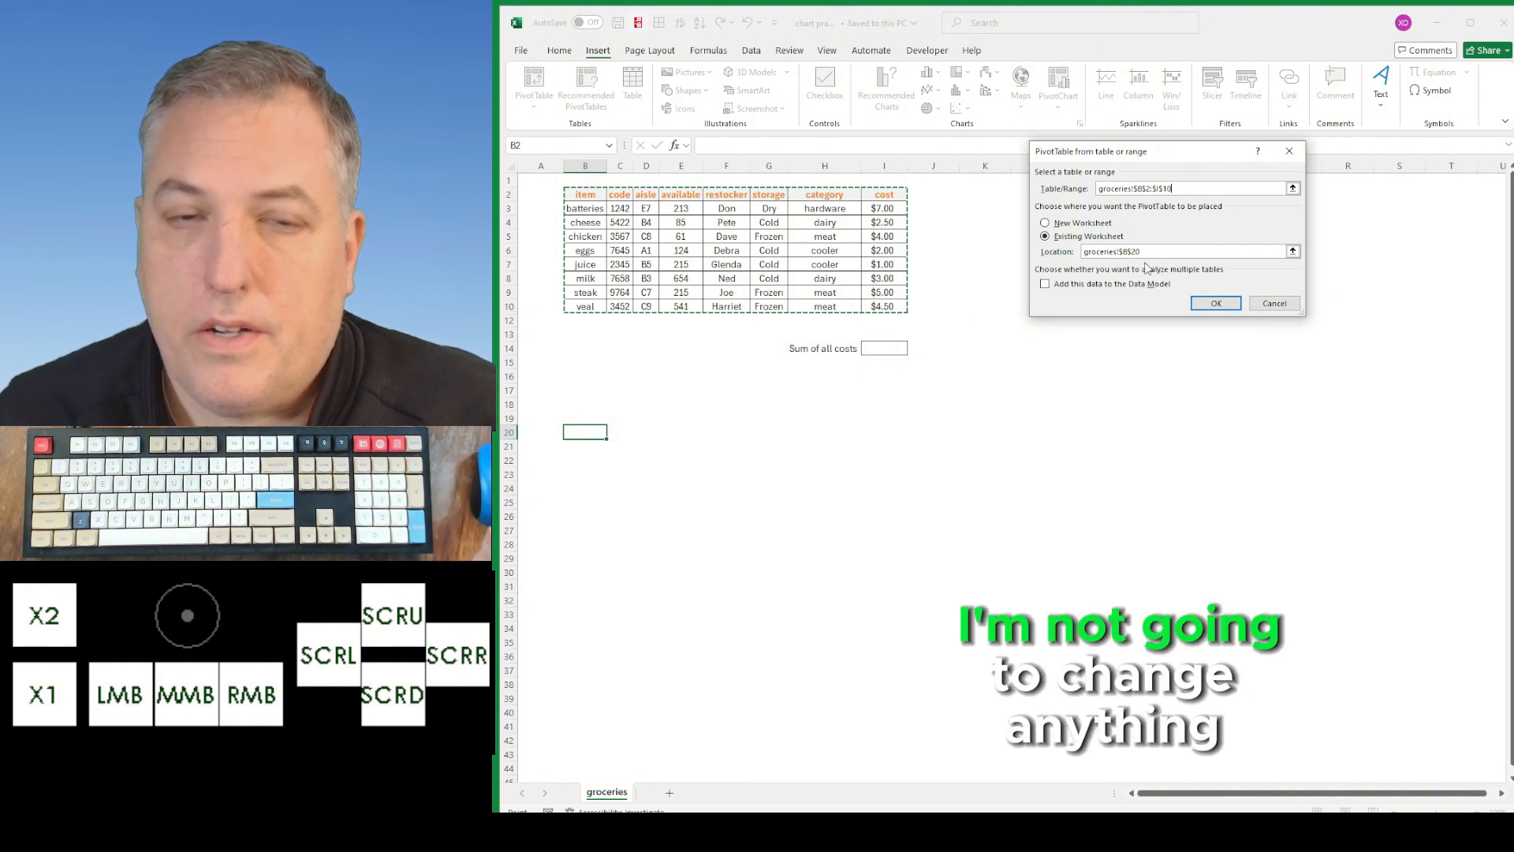
{"action": "left_click", "coordinate": [1214, 304]}
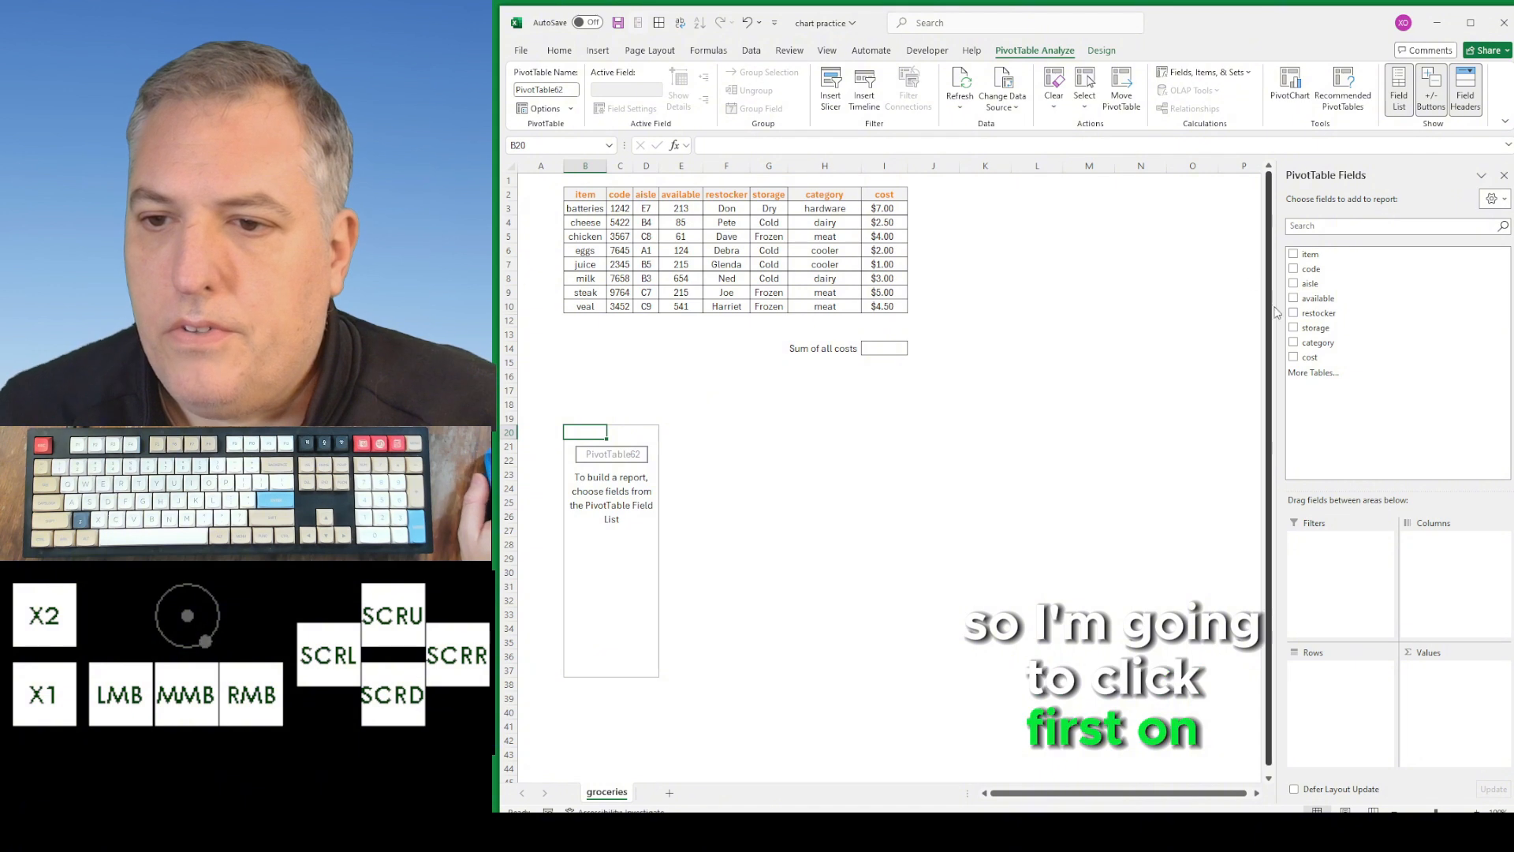
Step: Put the storage field in the PivotTable's rows and add the available field as its values
{"action": "left_click", "coordinate": [1293, 328]}
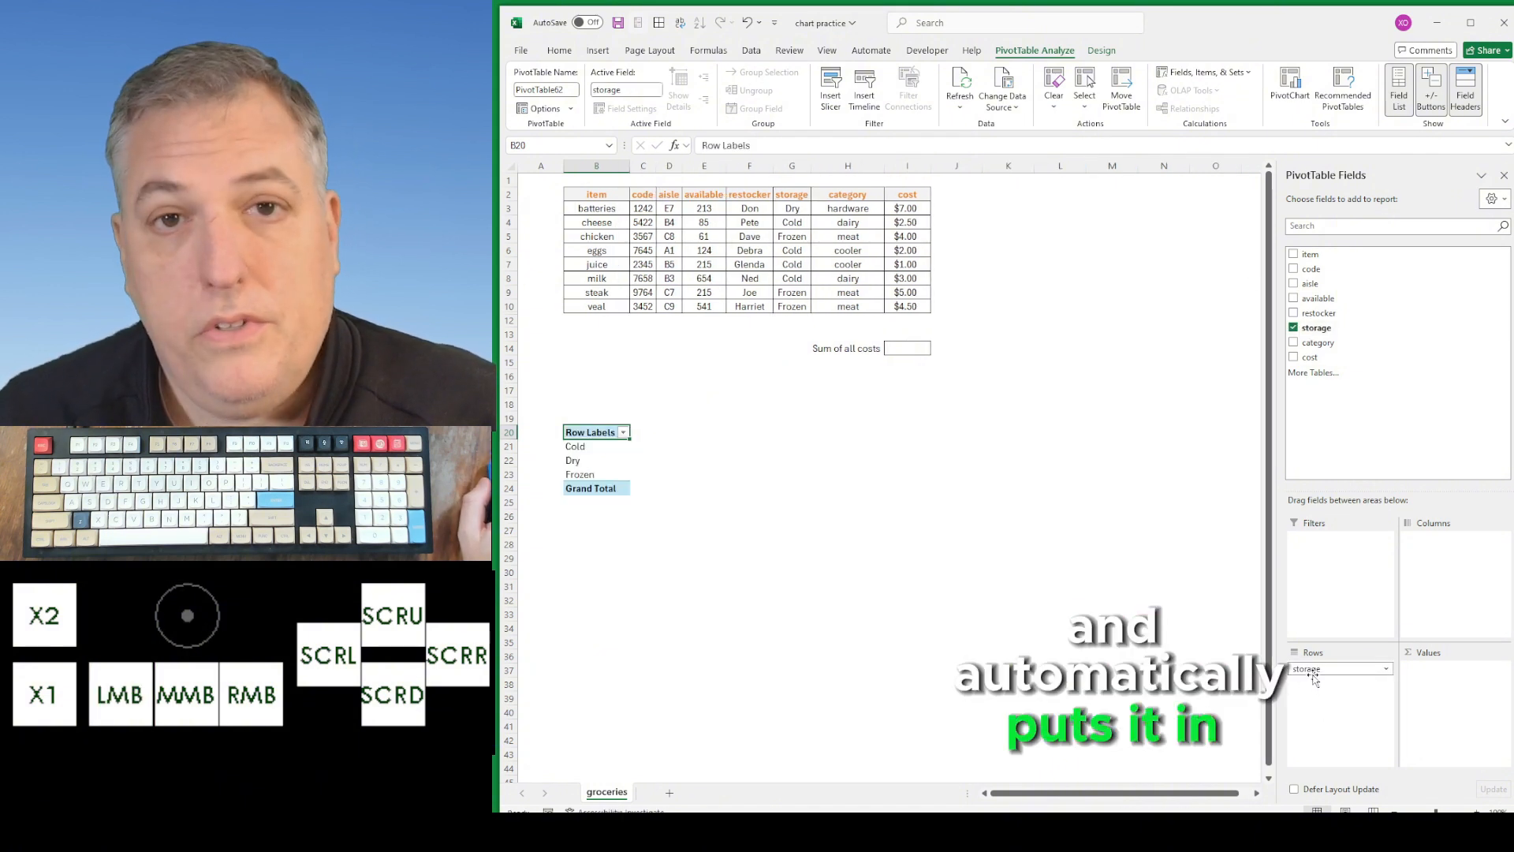
{"action": "left_click", "coordinate": [1308, 331]}
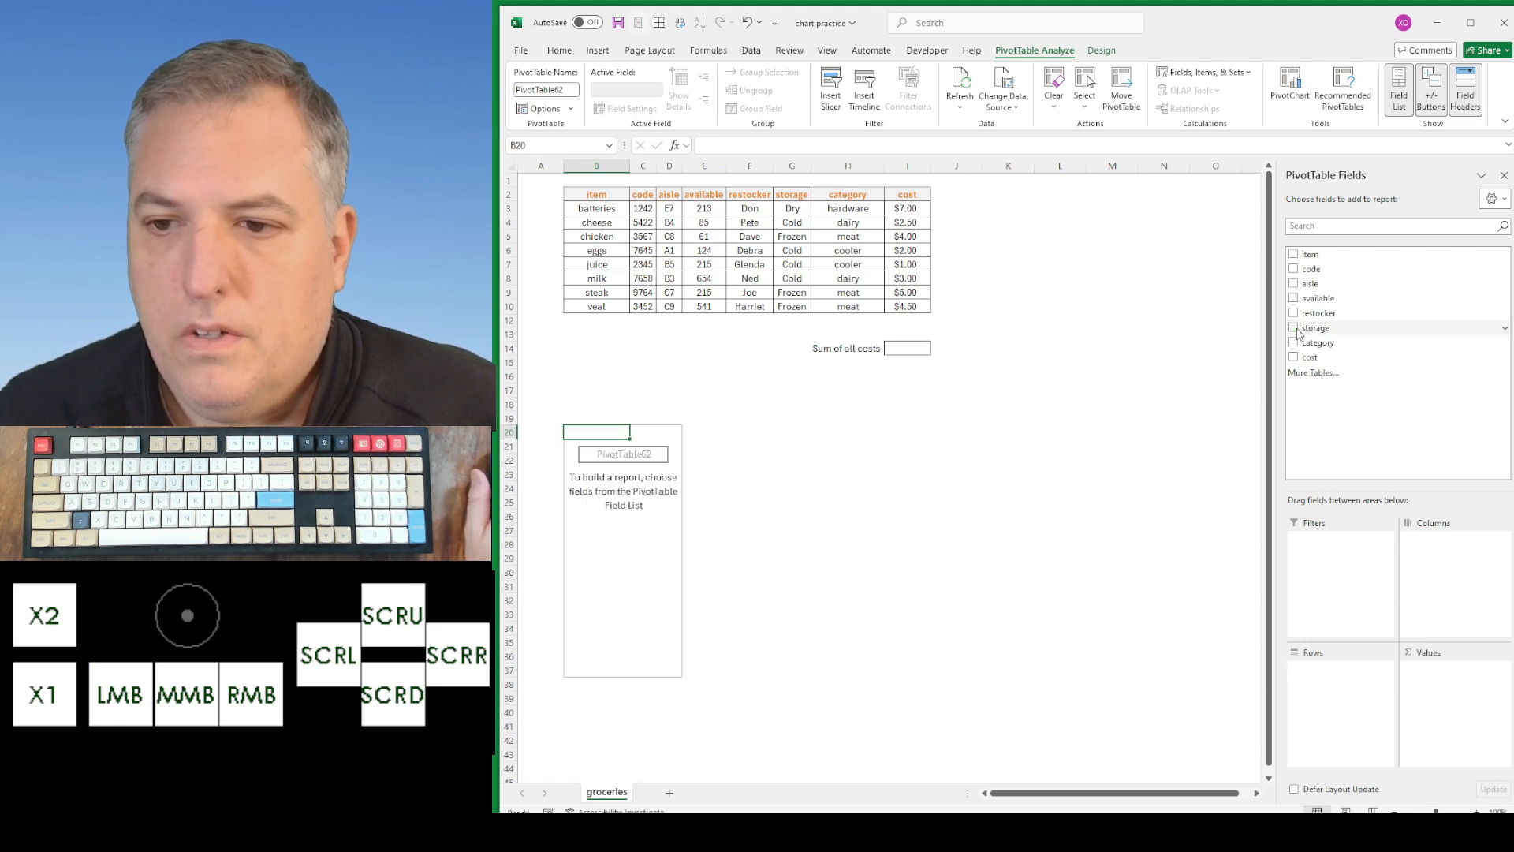
{"action": "left_click_drag", "start_coordinate": [1309, 331], "coordinate": [1333, 727]}
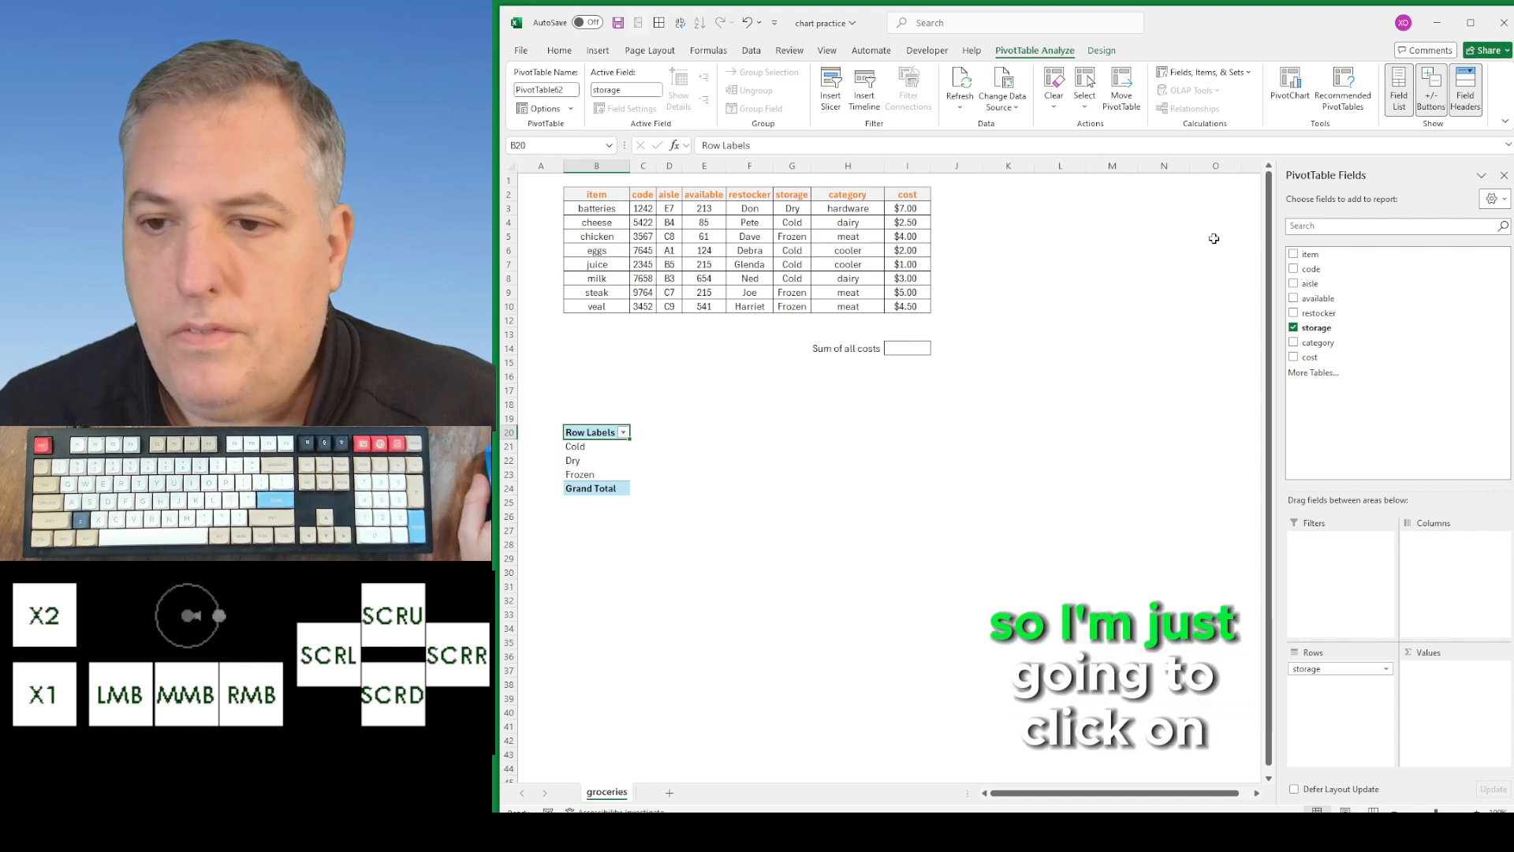
{"action": "left_click", "coordinate": [1293, 298]}
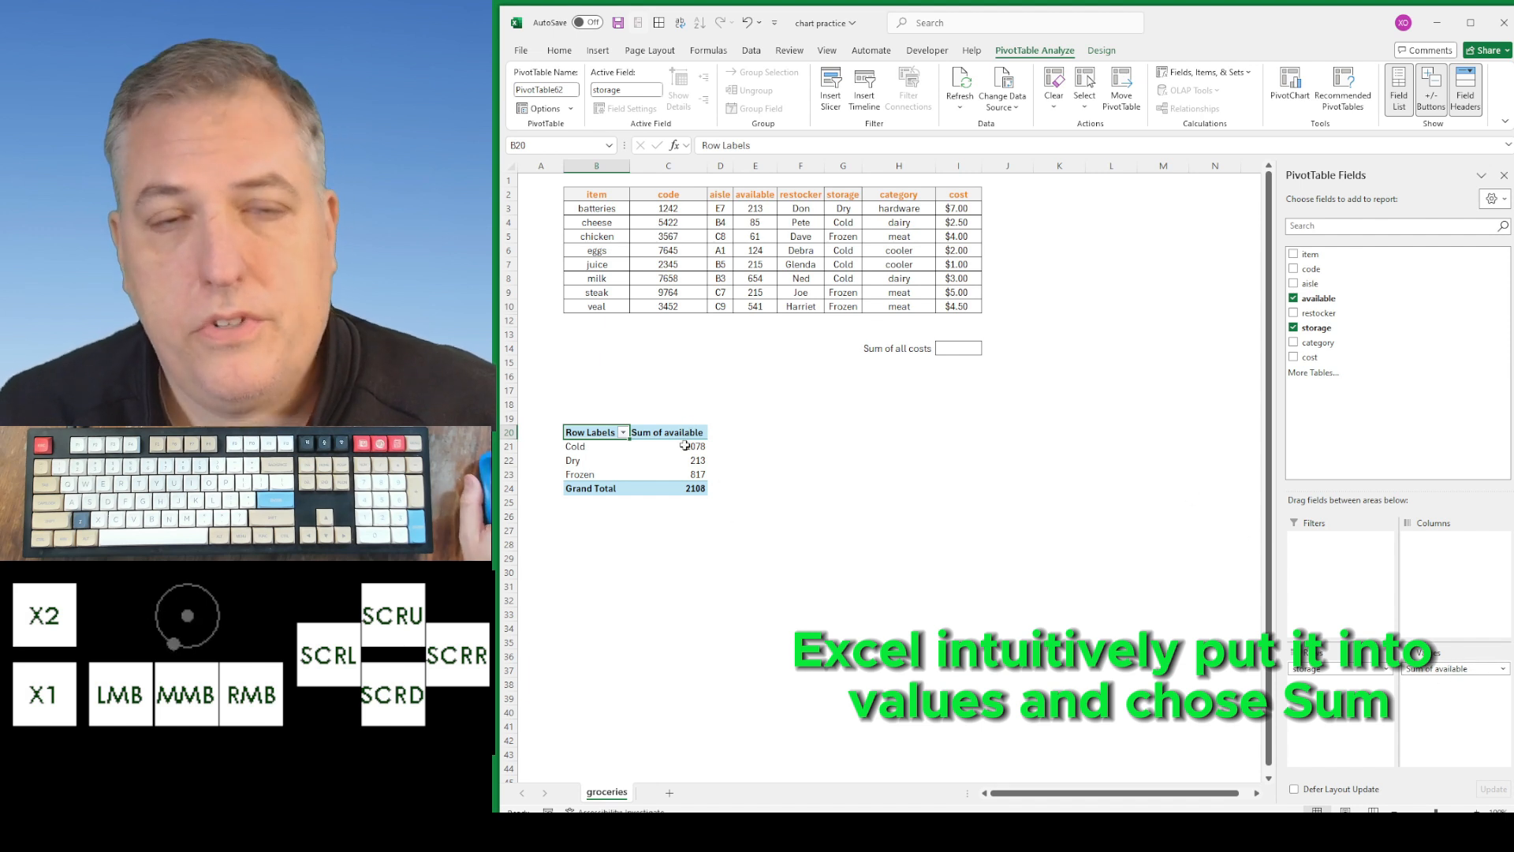
Step: Highlight the available quantities of the cold items in the source table, followed by those of the frozen items
{"action": "mouse_move", "coordinate": [688, 450]}
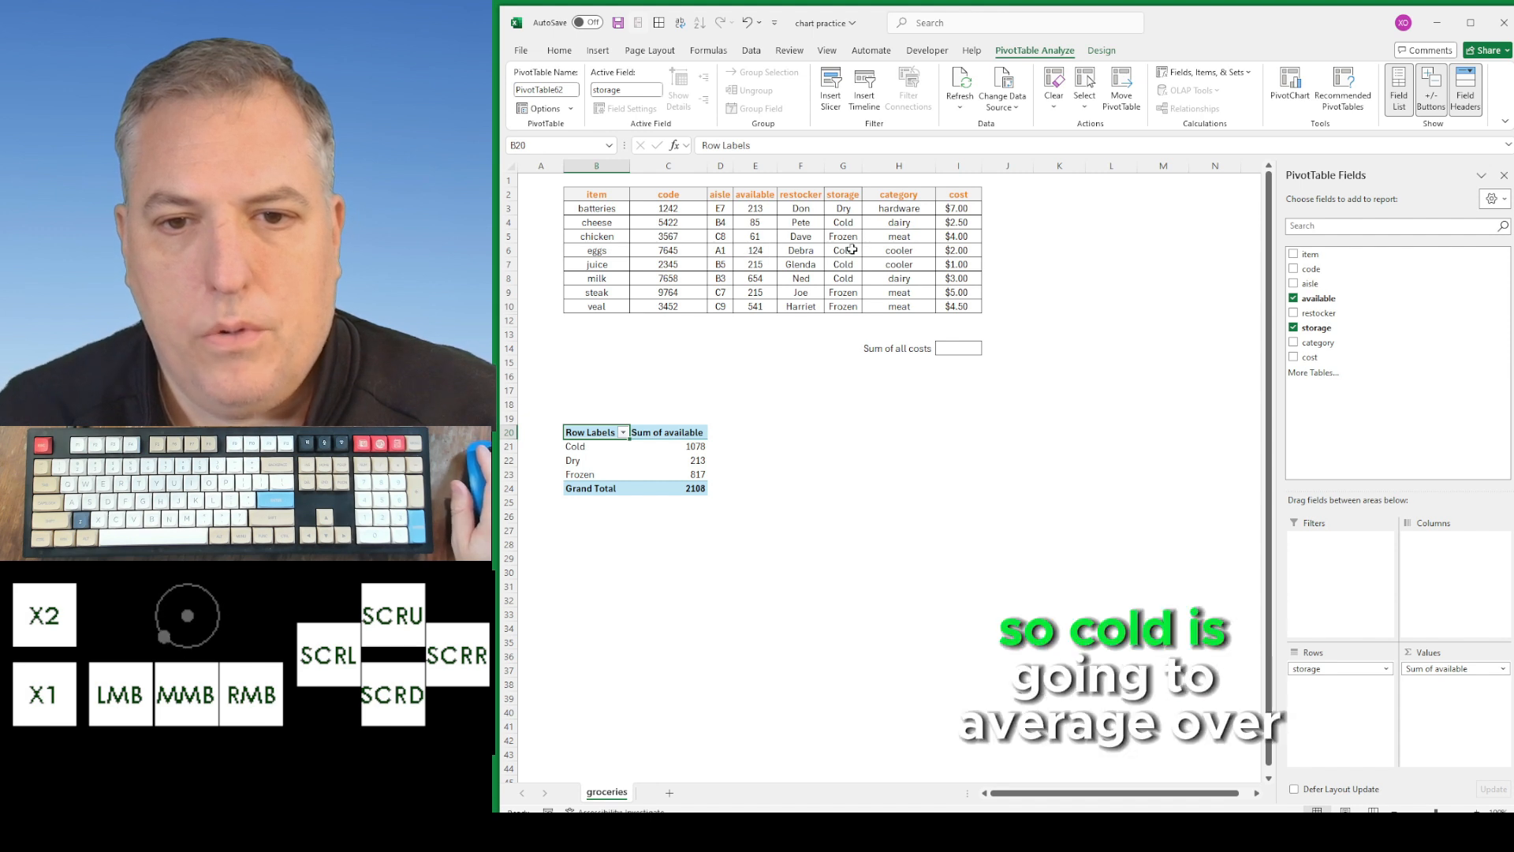
{"action": "left_click_drag", "start_coordinate": [755, 251], "coordinate": [754, 283]}
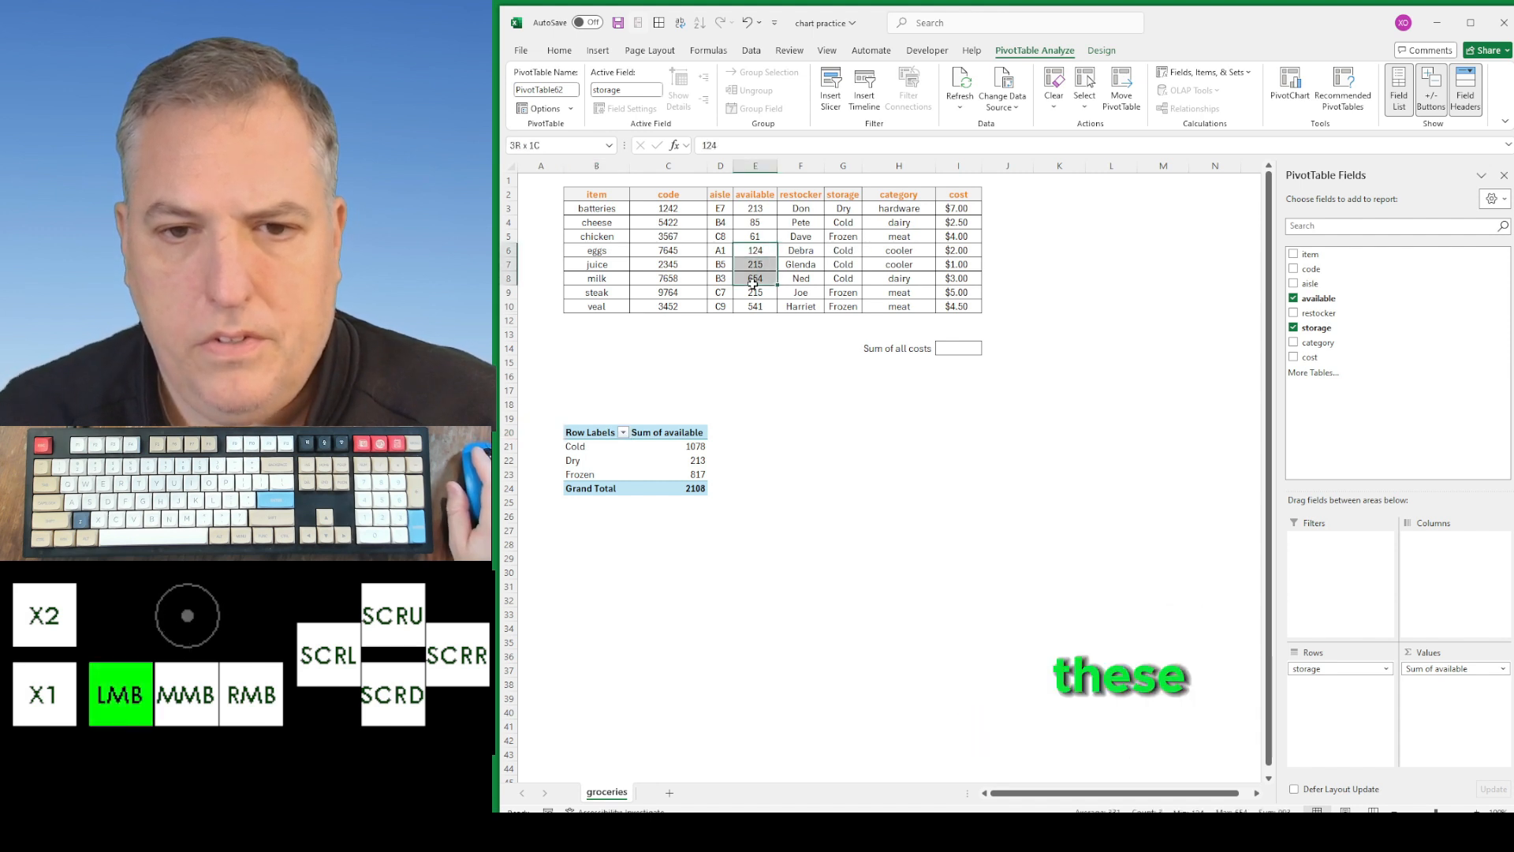
{"action": "left_click", "coordinate": [762, 224], "text": "ctrl"}
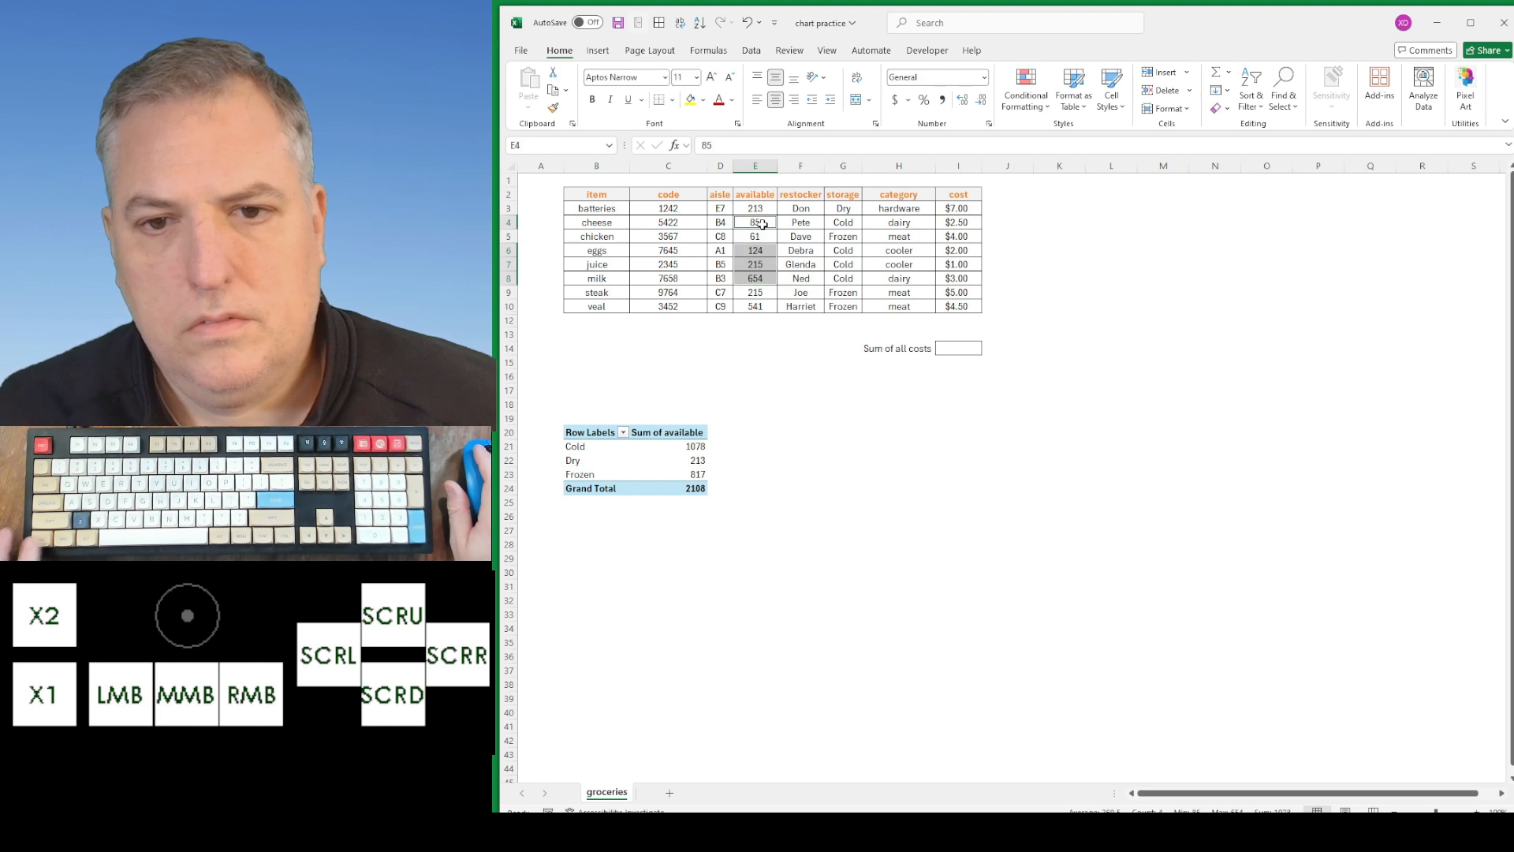
{"action": "left_click", "coordinate": [756, 236]}
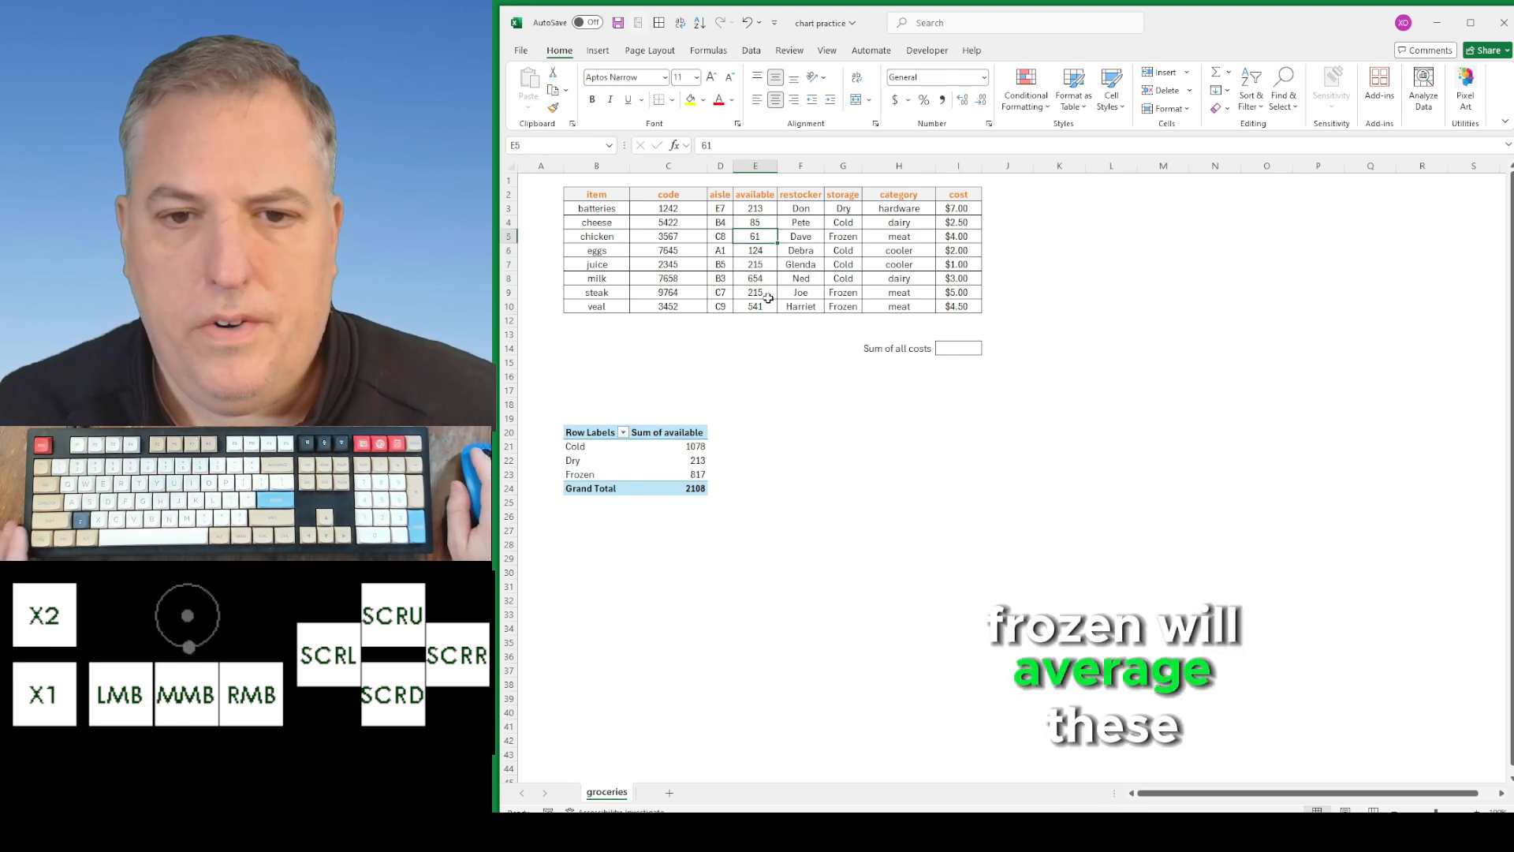
{"action": "left_click_drag", "start_coordinate": [768, 297], "coordinate": [763, 306]}
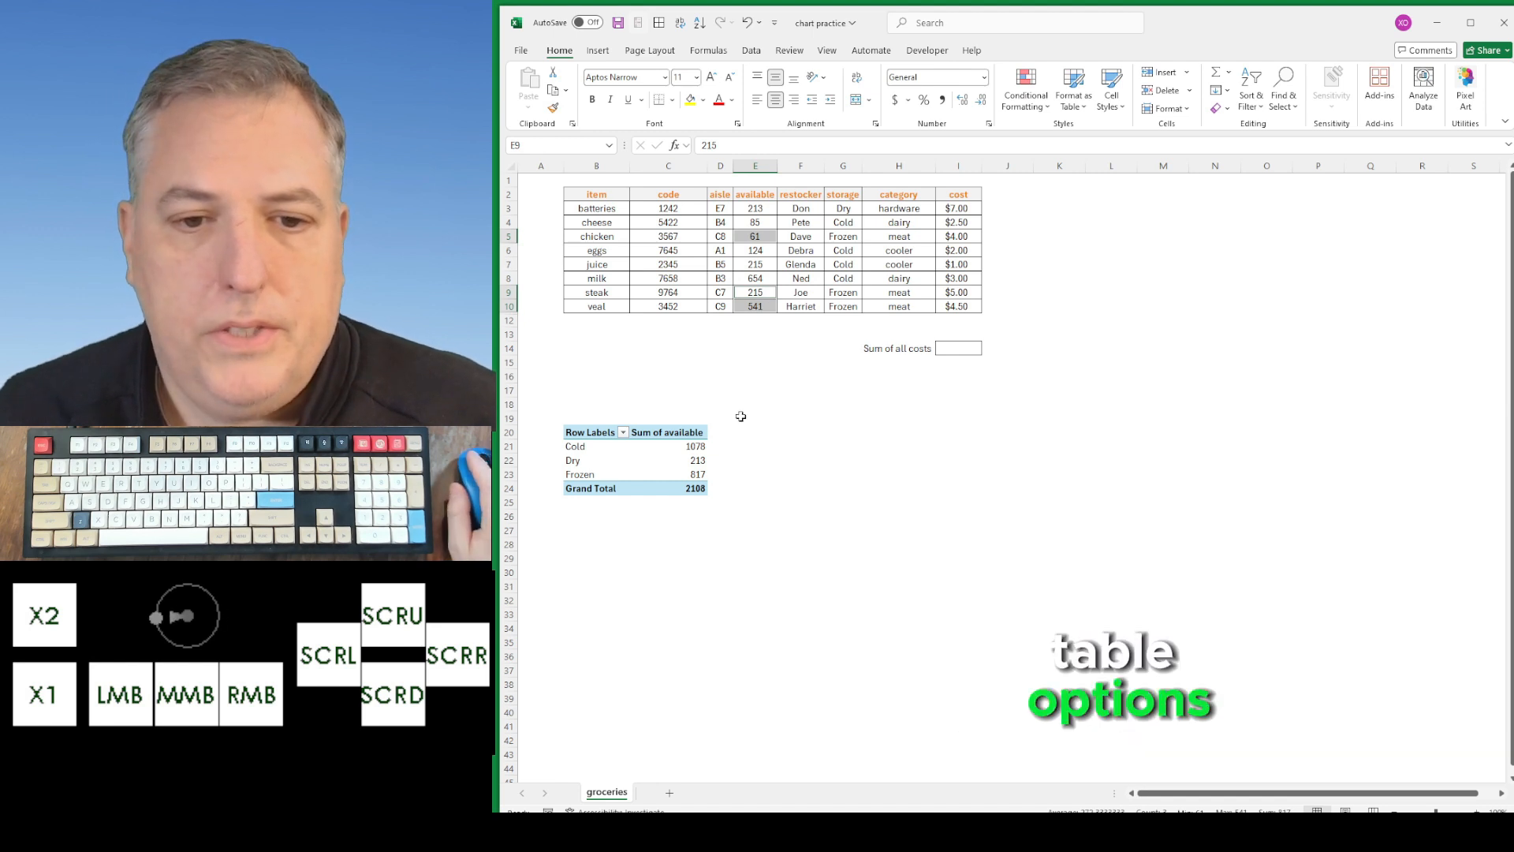
Step: Summarize the PivotTable's available value field by Average instead of Sum
{"action": "left_click", "coordinate": [689, 446]}
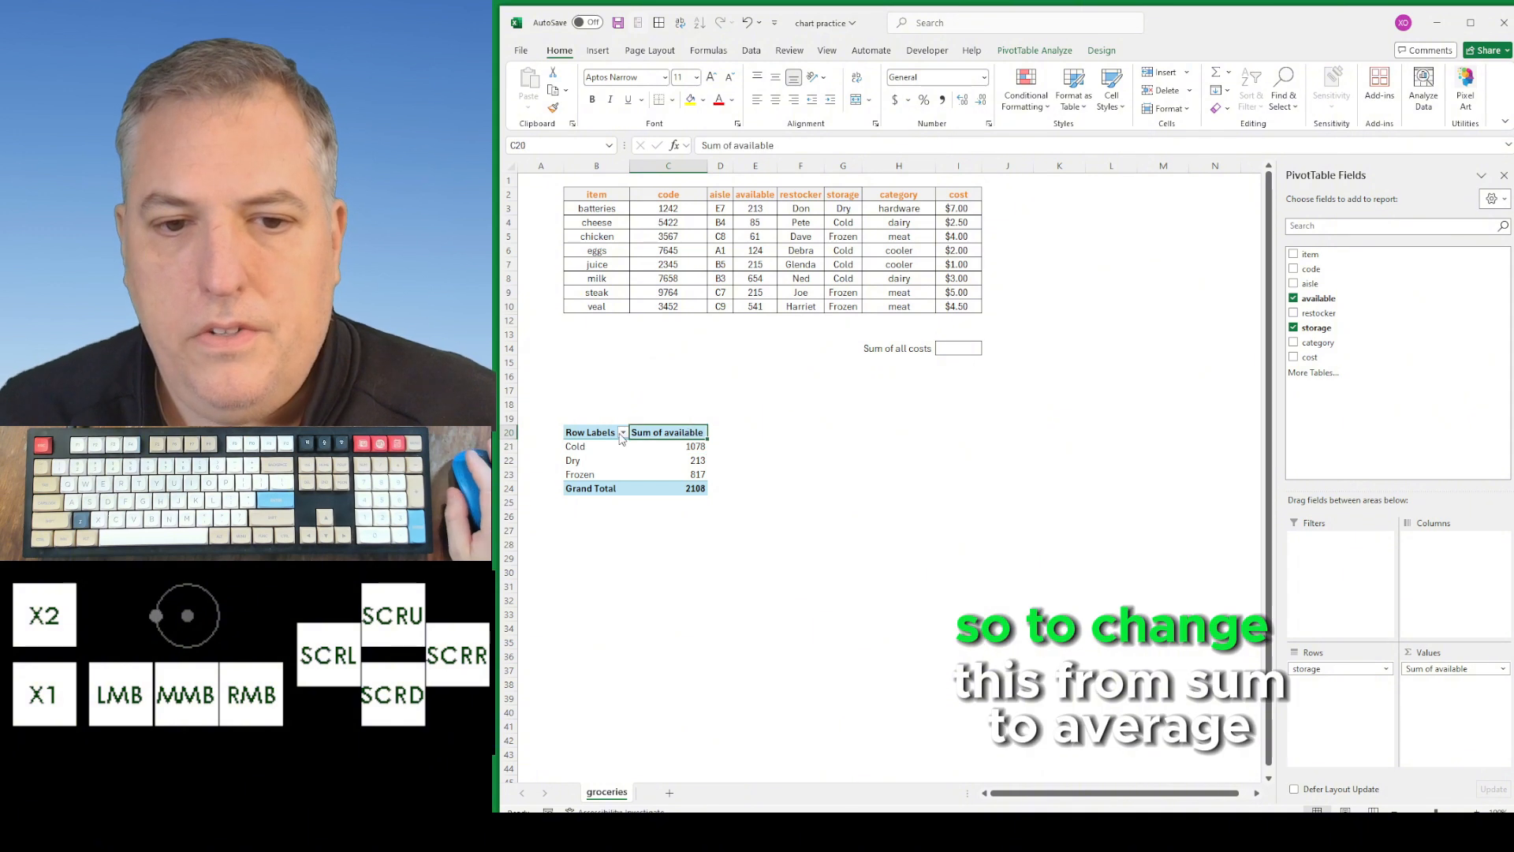
{"action": "left_click", "coordinate": [691, 432]}
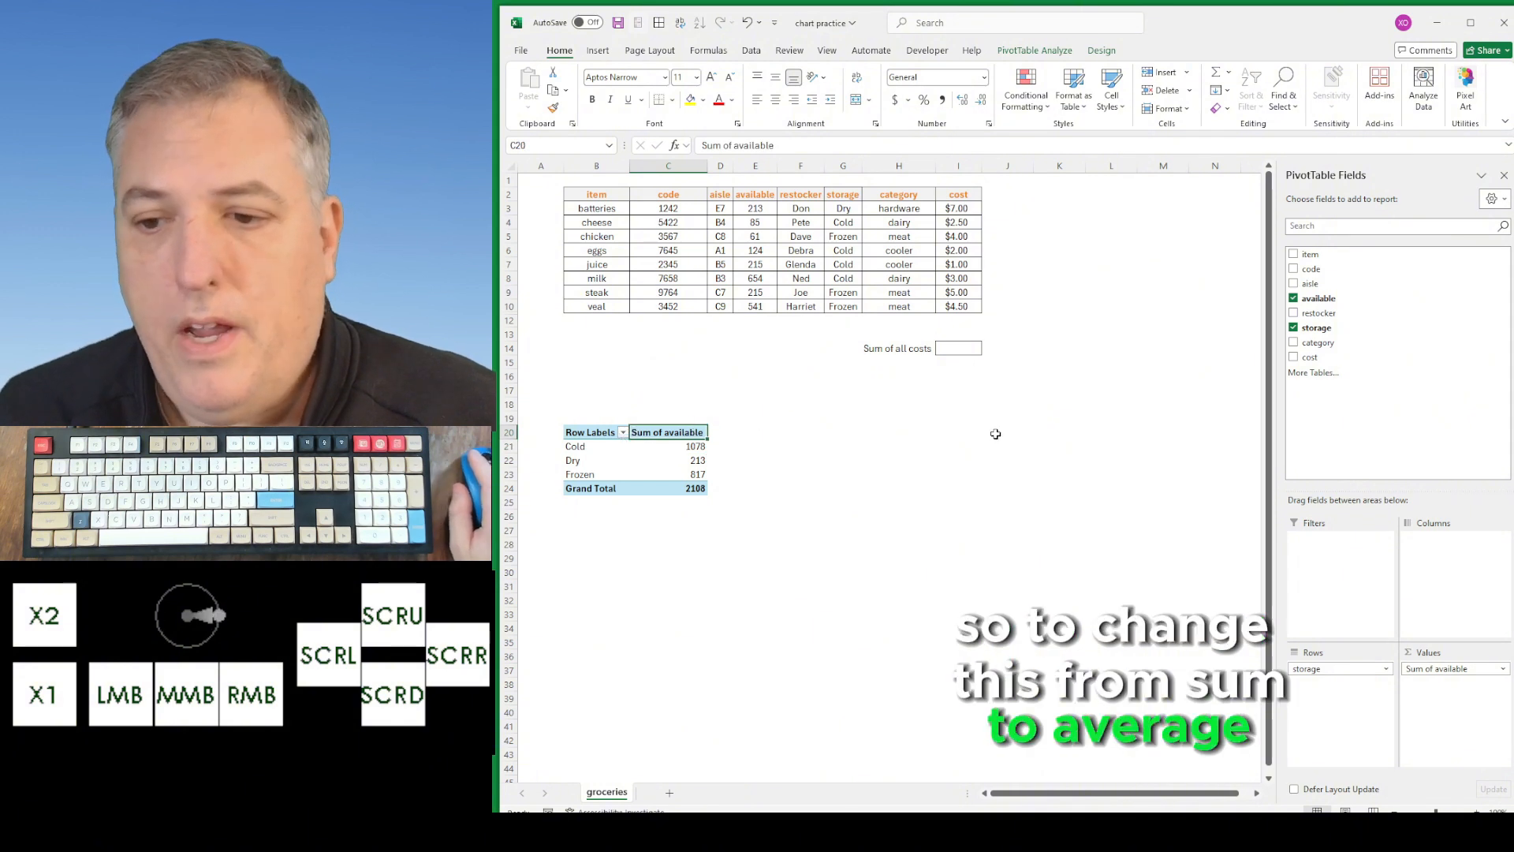
{"action": "left_click", "coordinate": [1505, 670]}
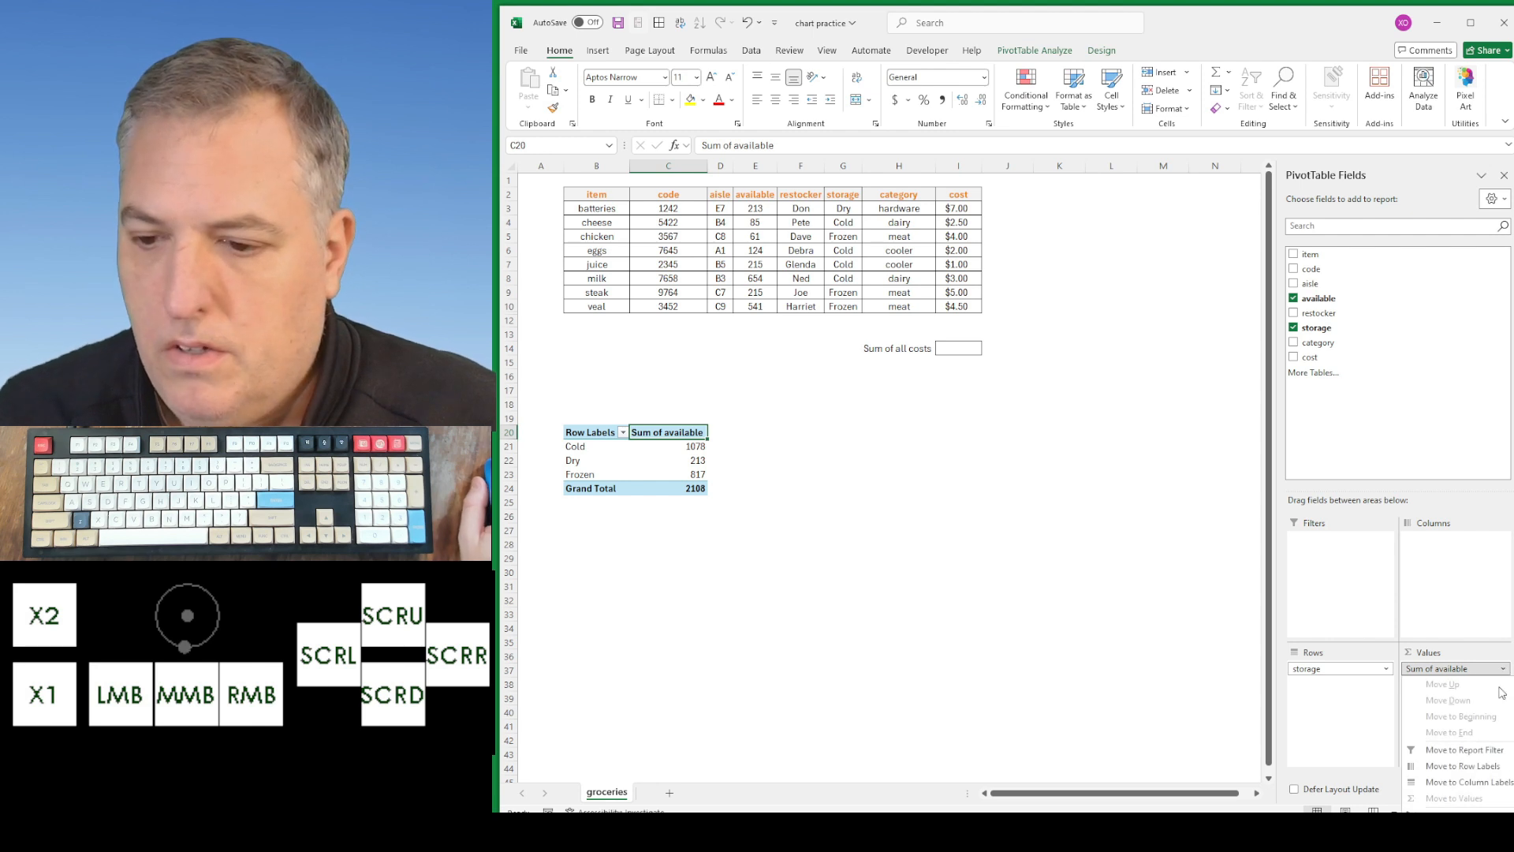
{"action": "left_click", "coordinate": [1505, 646]}
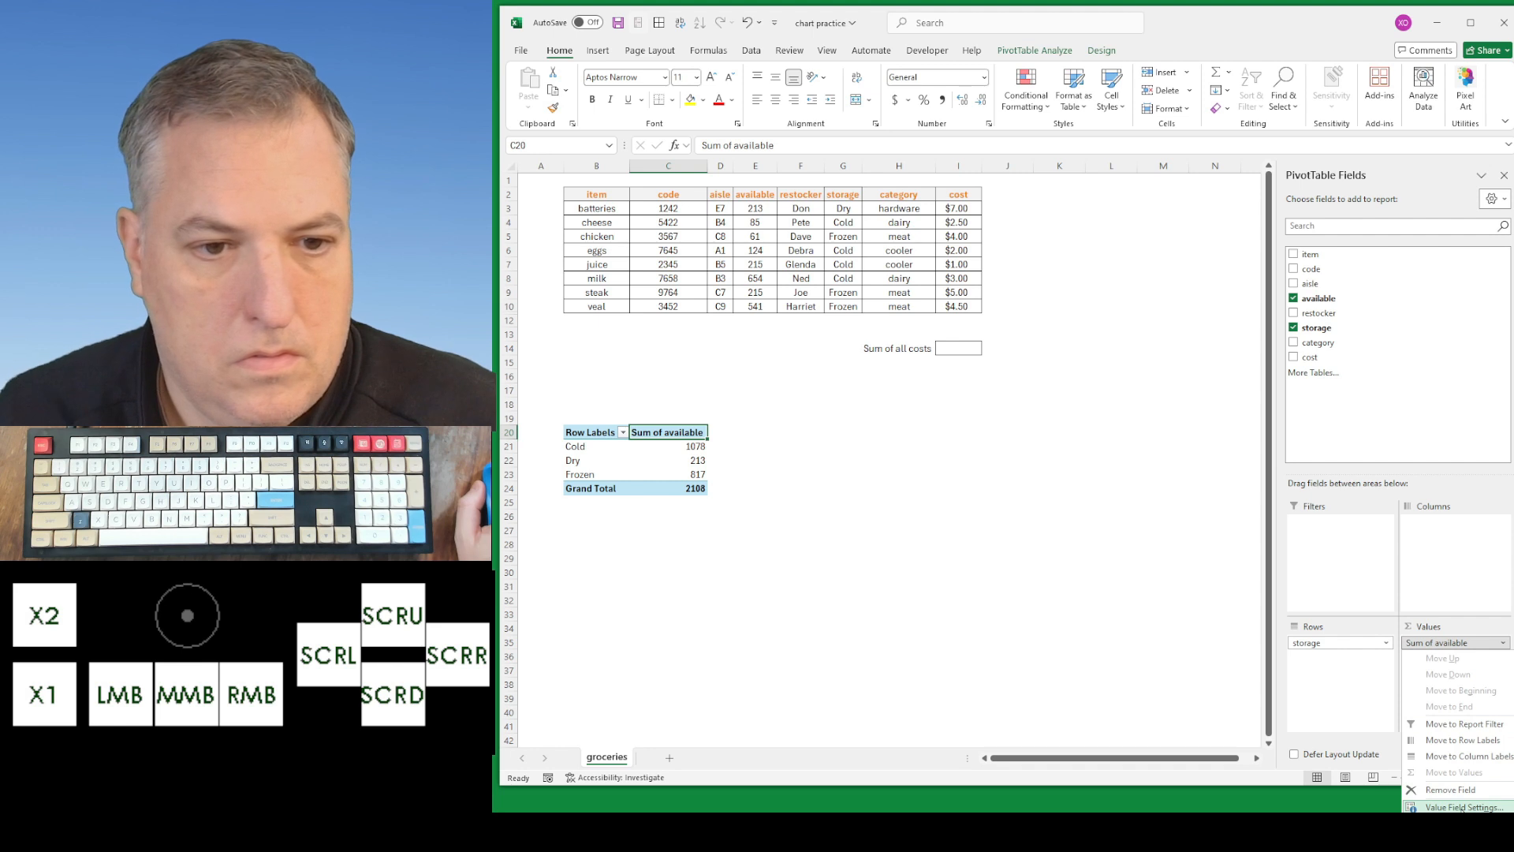
{"action": "left_click", "coordinate": [1464, 807]}
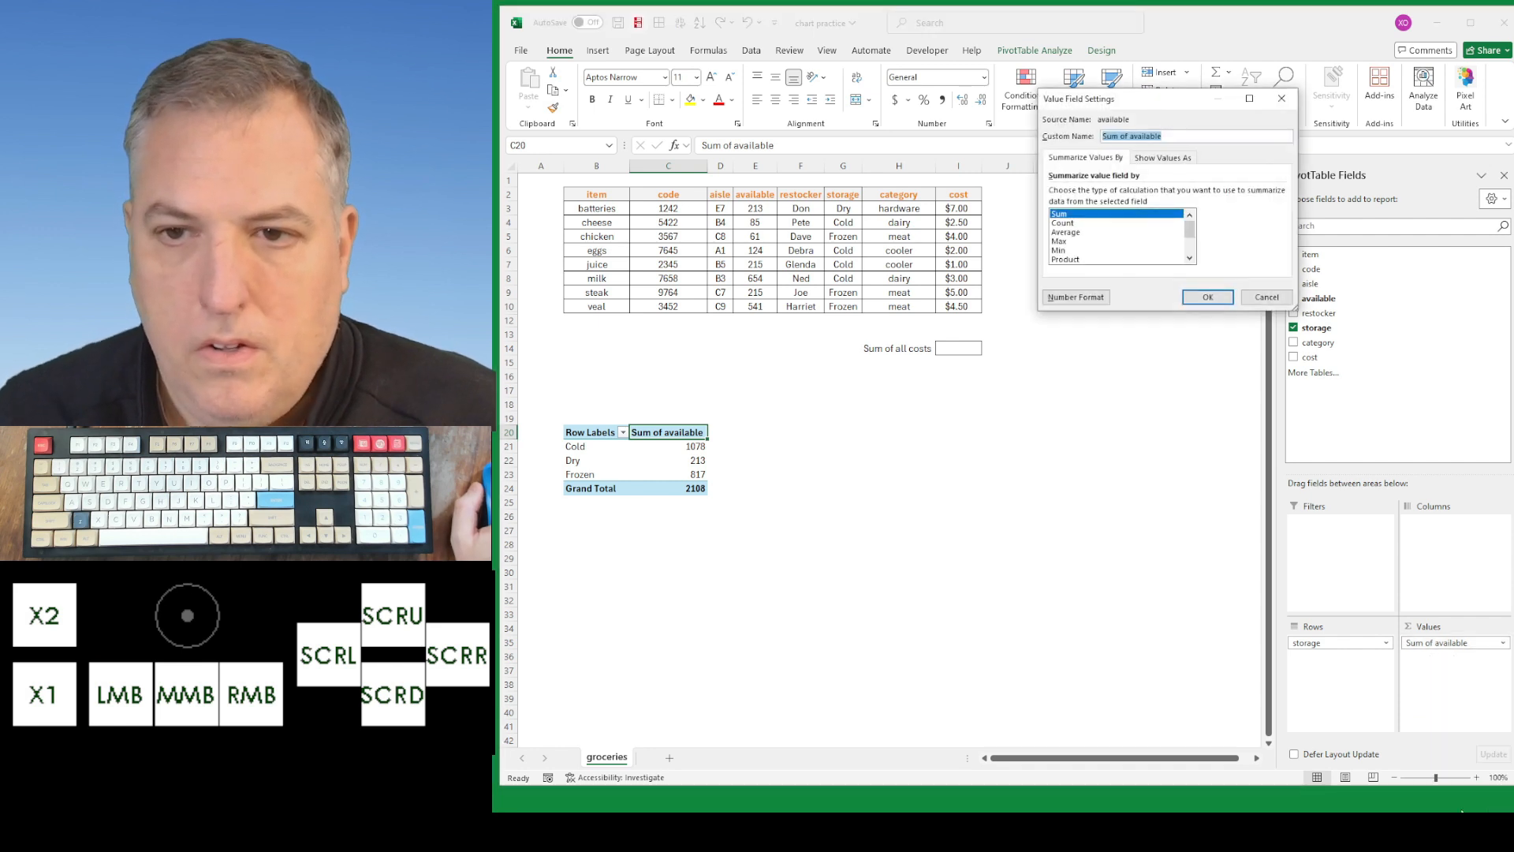
{"action": "left_click", "coordinate": [1095, 224]}
{"action": "left_click", "coordinate": [1095, 233]}
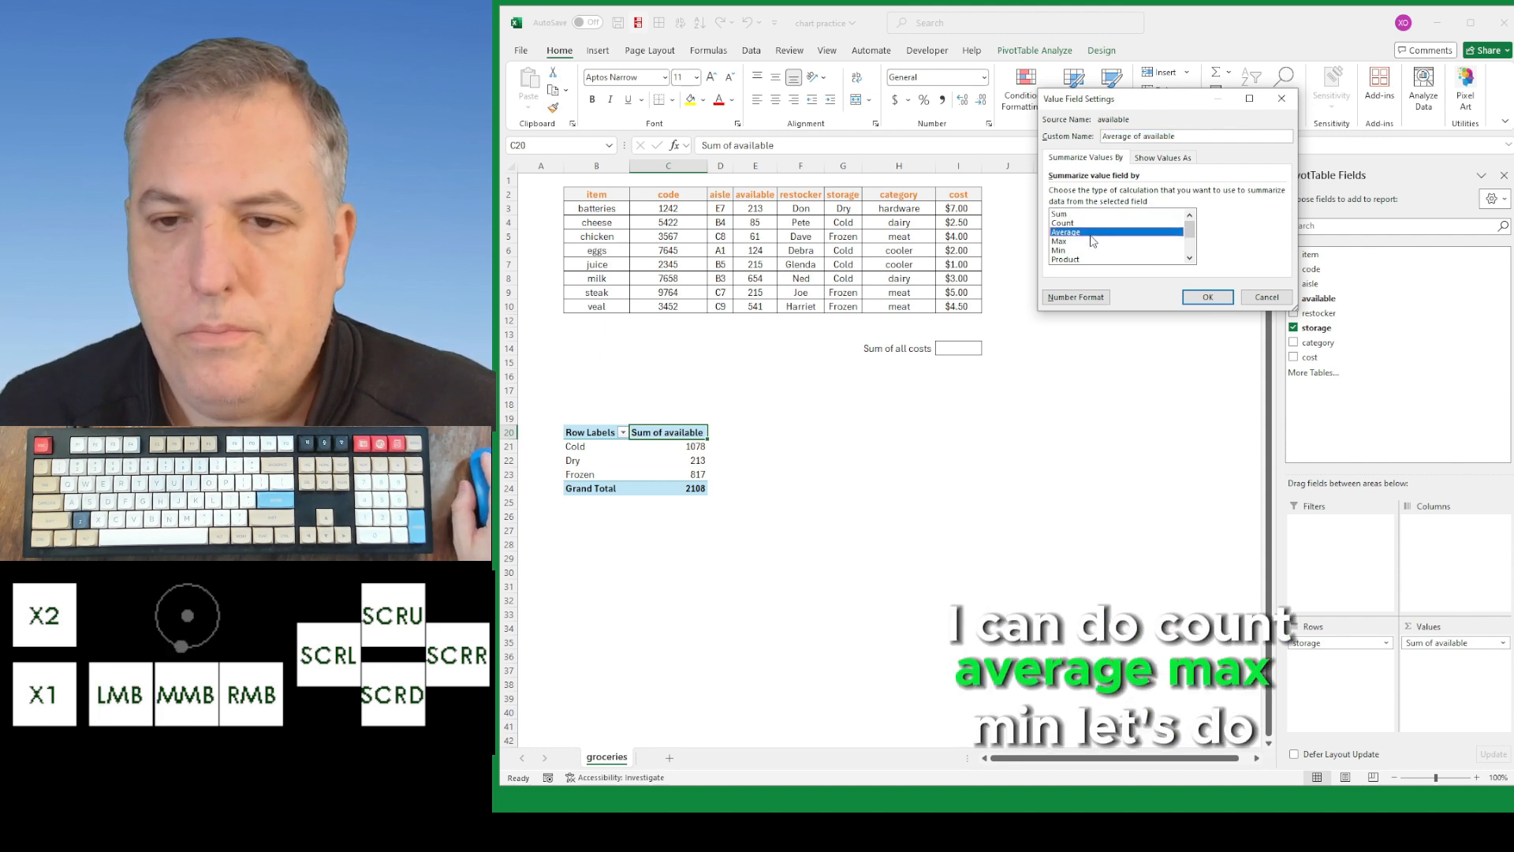
{"action": "left_click", "coordinate": [1207, 297]}
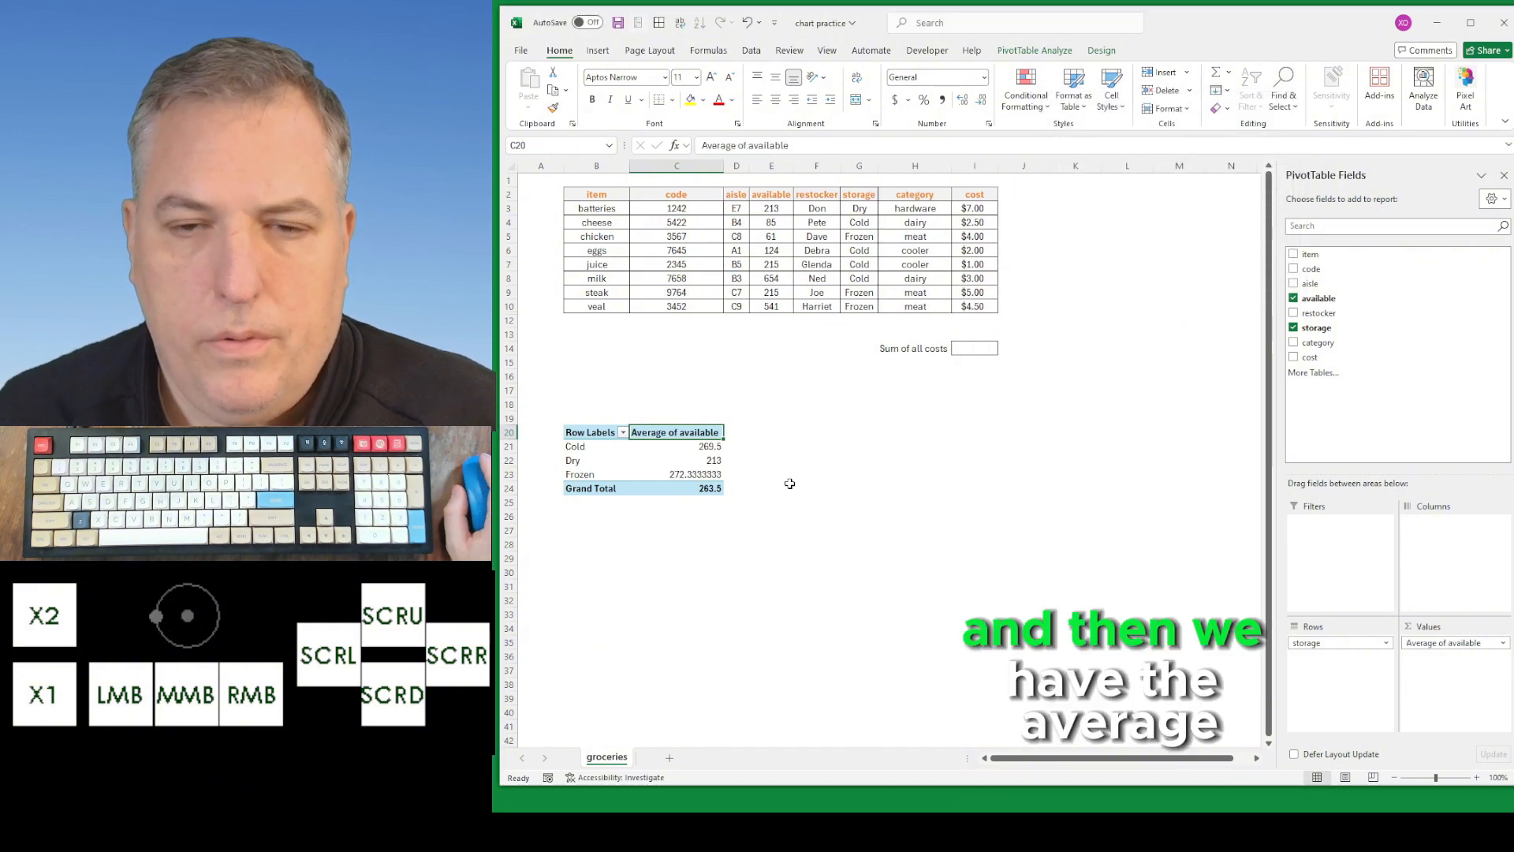
Step: Summarize the PivotTable's available value field by Max and select the Cold row label
{"action": "left_click", "coordinate": [1451, 642]}
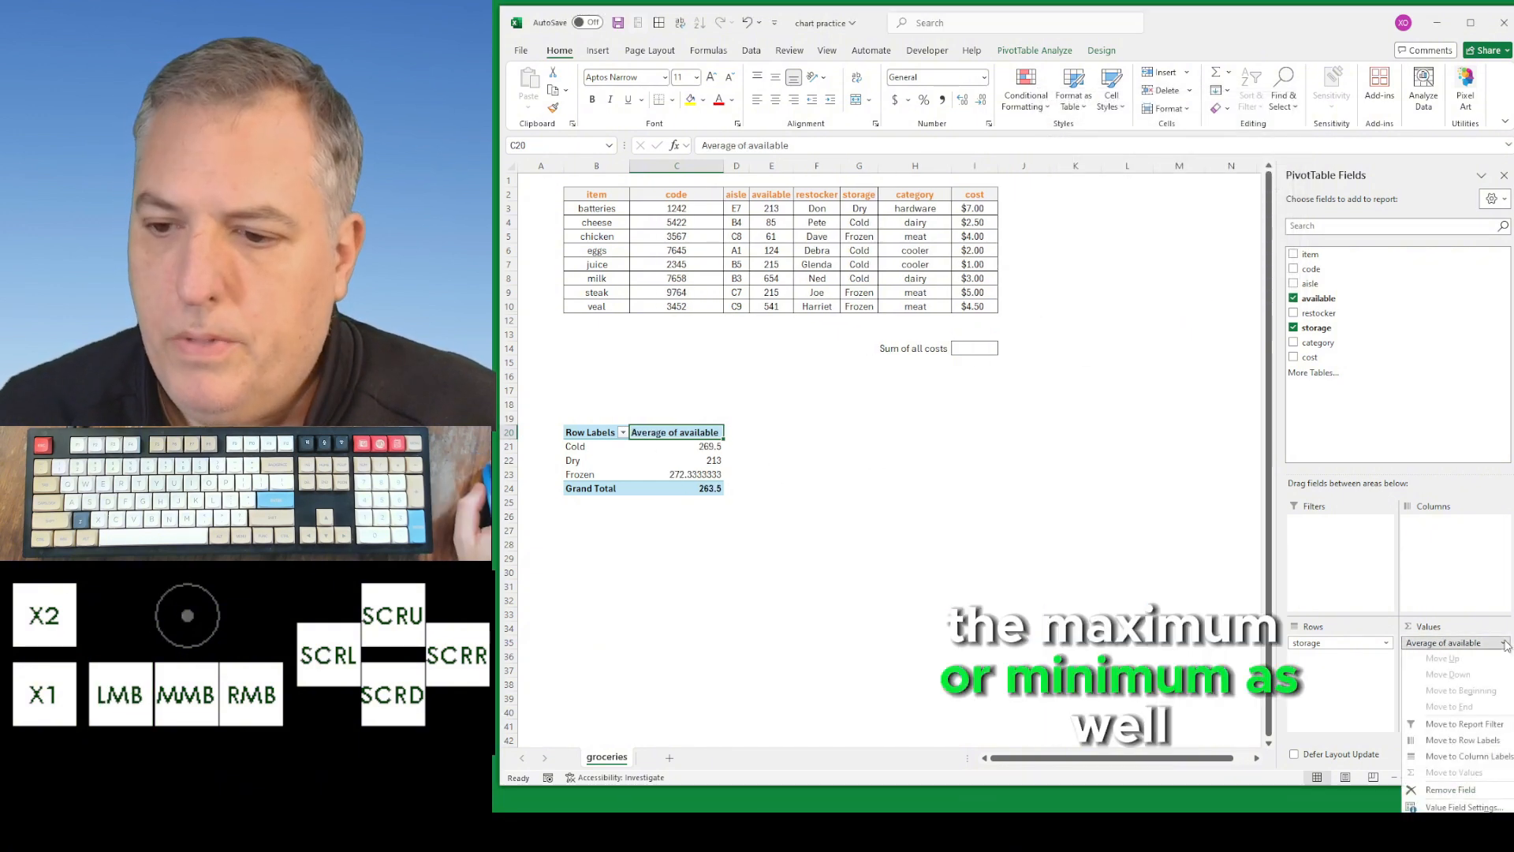
{"action": "left_click", "coordinate": [1460, 807]}
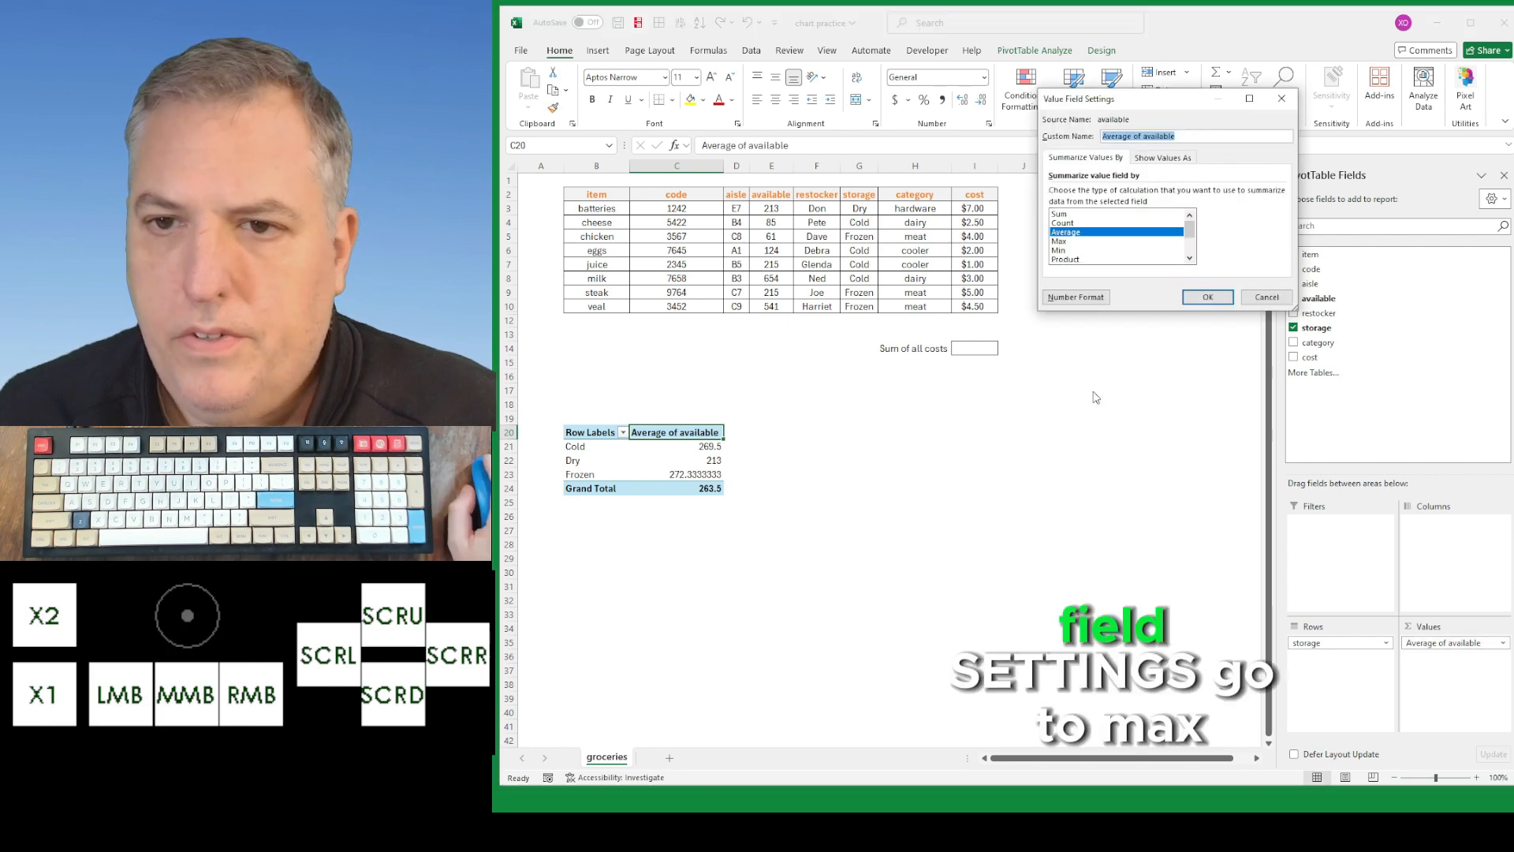
{"action": "left_click", "coordinate": [1062, 242]}
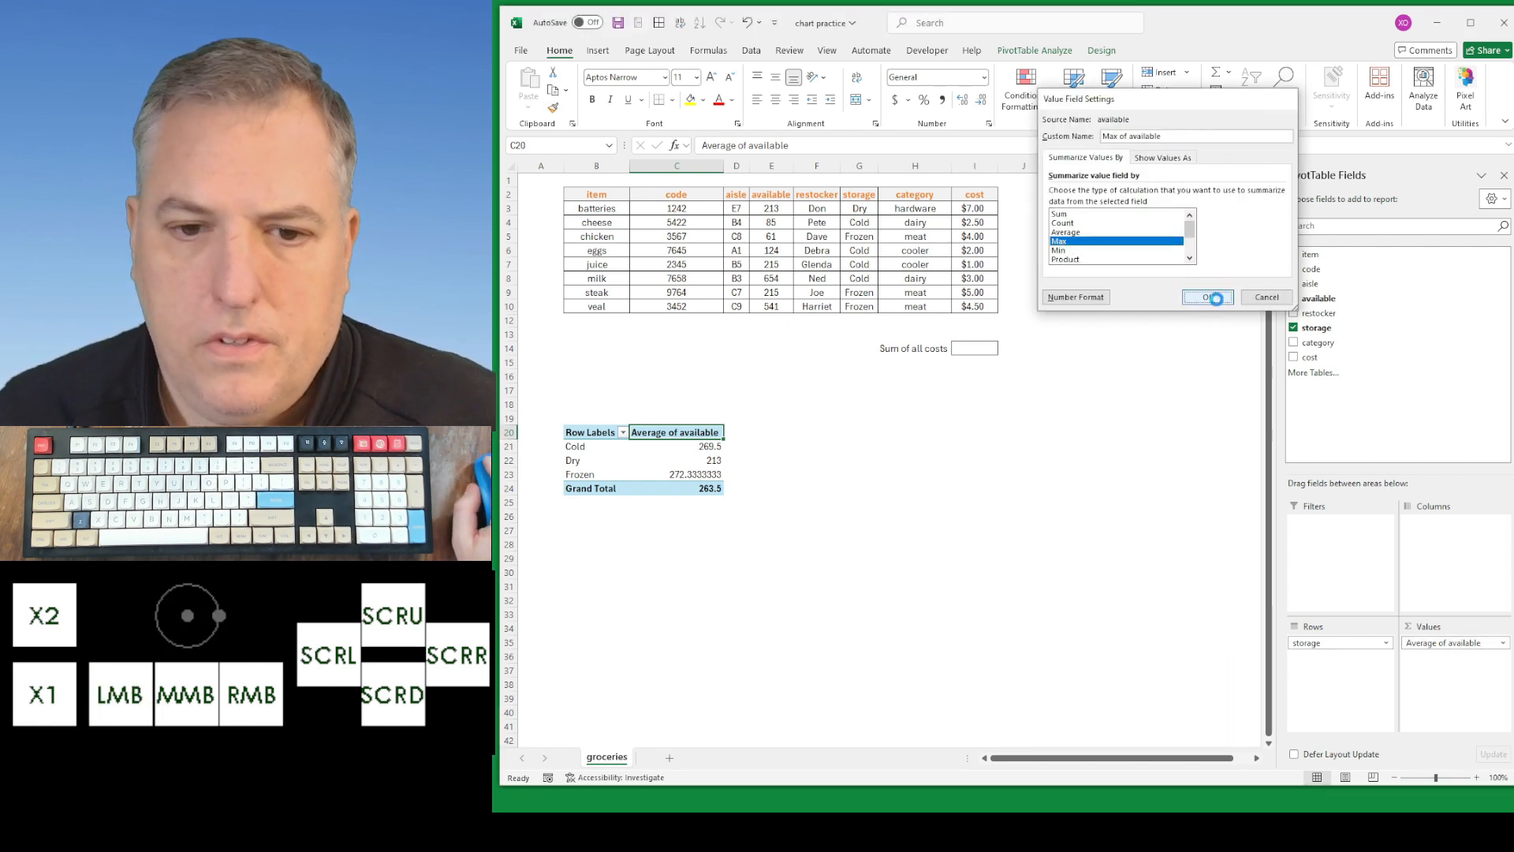
{"action": "left_click", "coordinate": [1207, 297]}
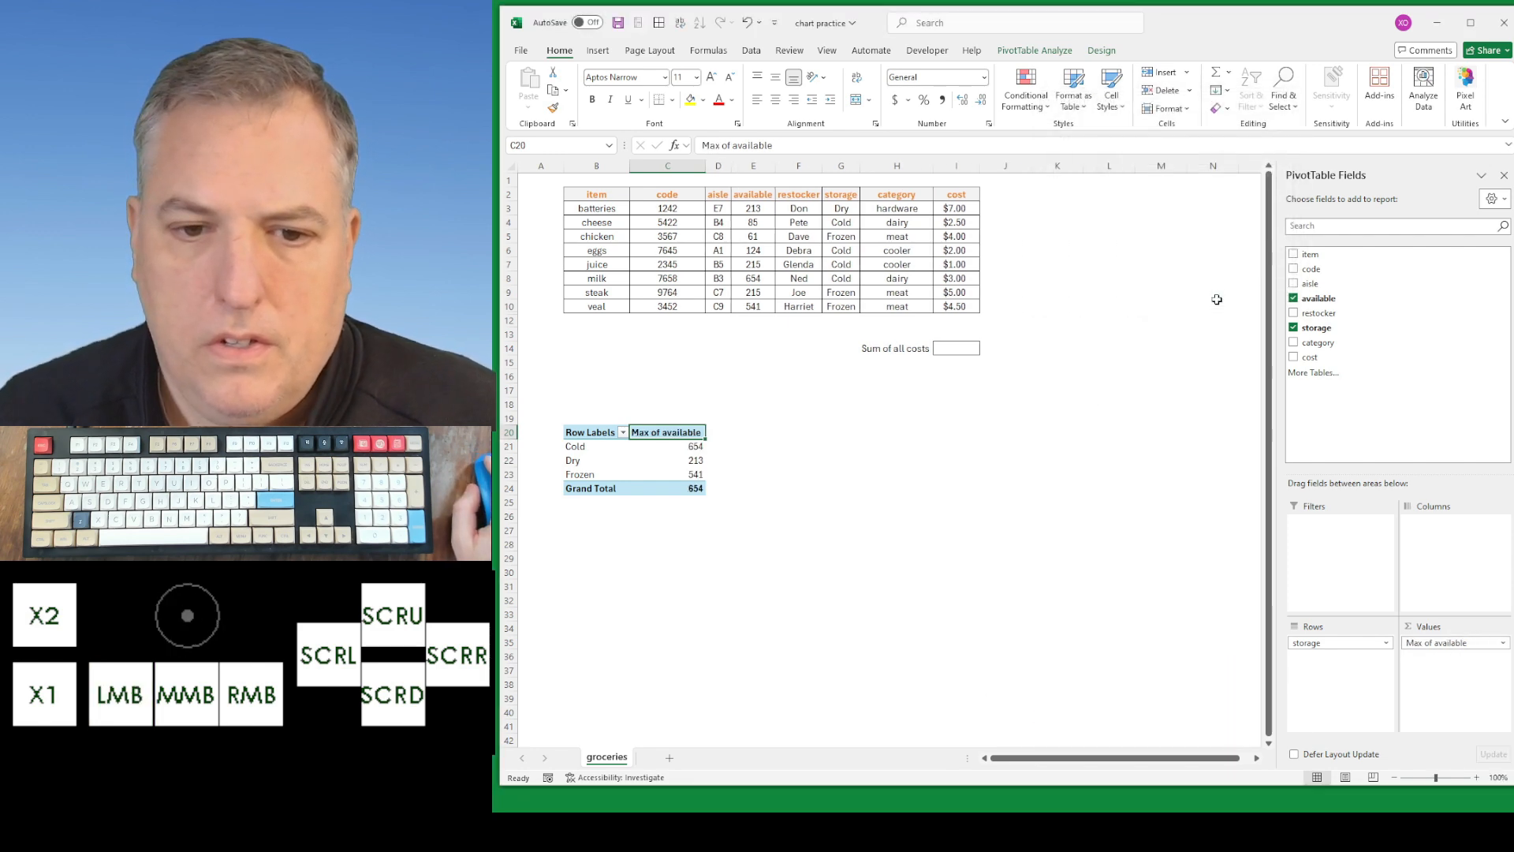
{"action": "left_click", "coordinate": [587, 447]}
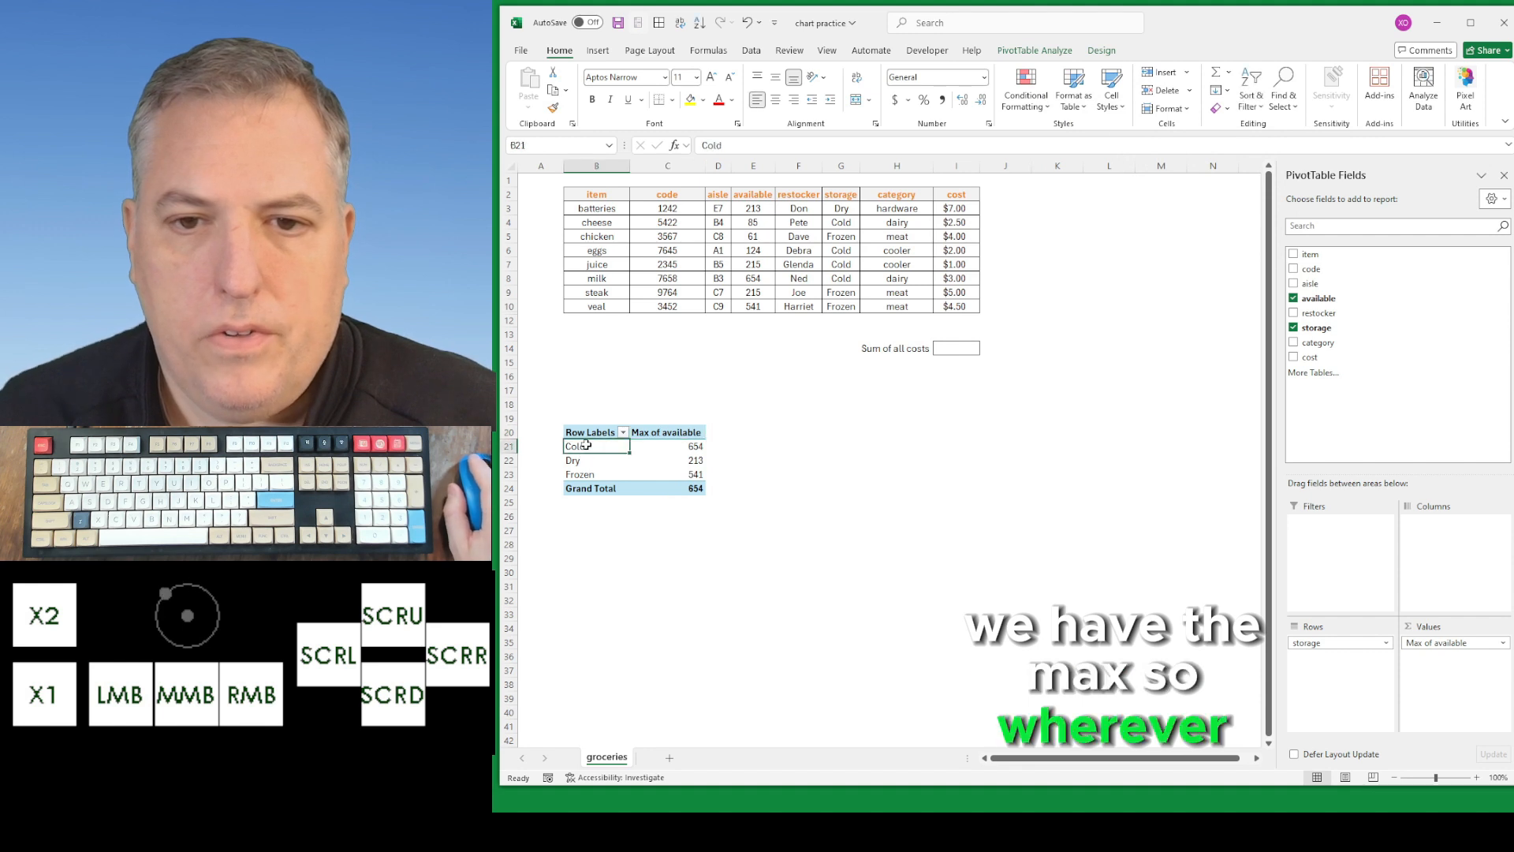
Step: Highlight the milk row in the source table, followed by the PivotTable's maximum for Cold
{"action": "left_click", "coordinate": [764, 278]}
{"action": "left_click_drag", "start_coordinate": [597, 278], "coordinate": [966, 280]}
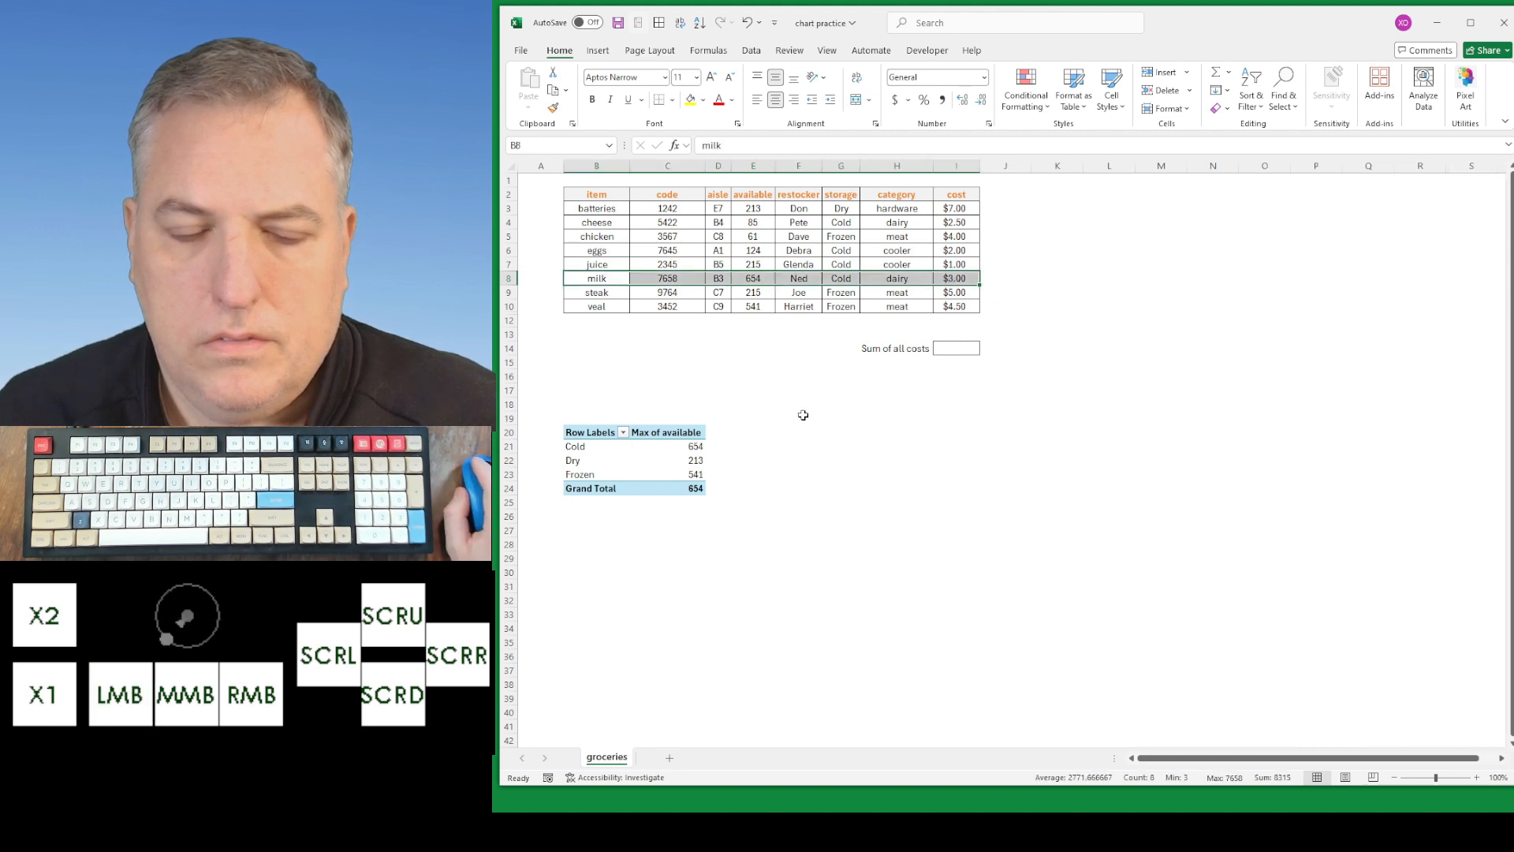
{"action": "left_click", "coordinate": [667, 446]}
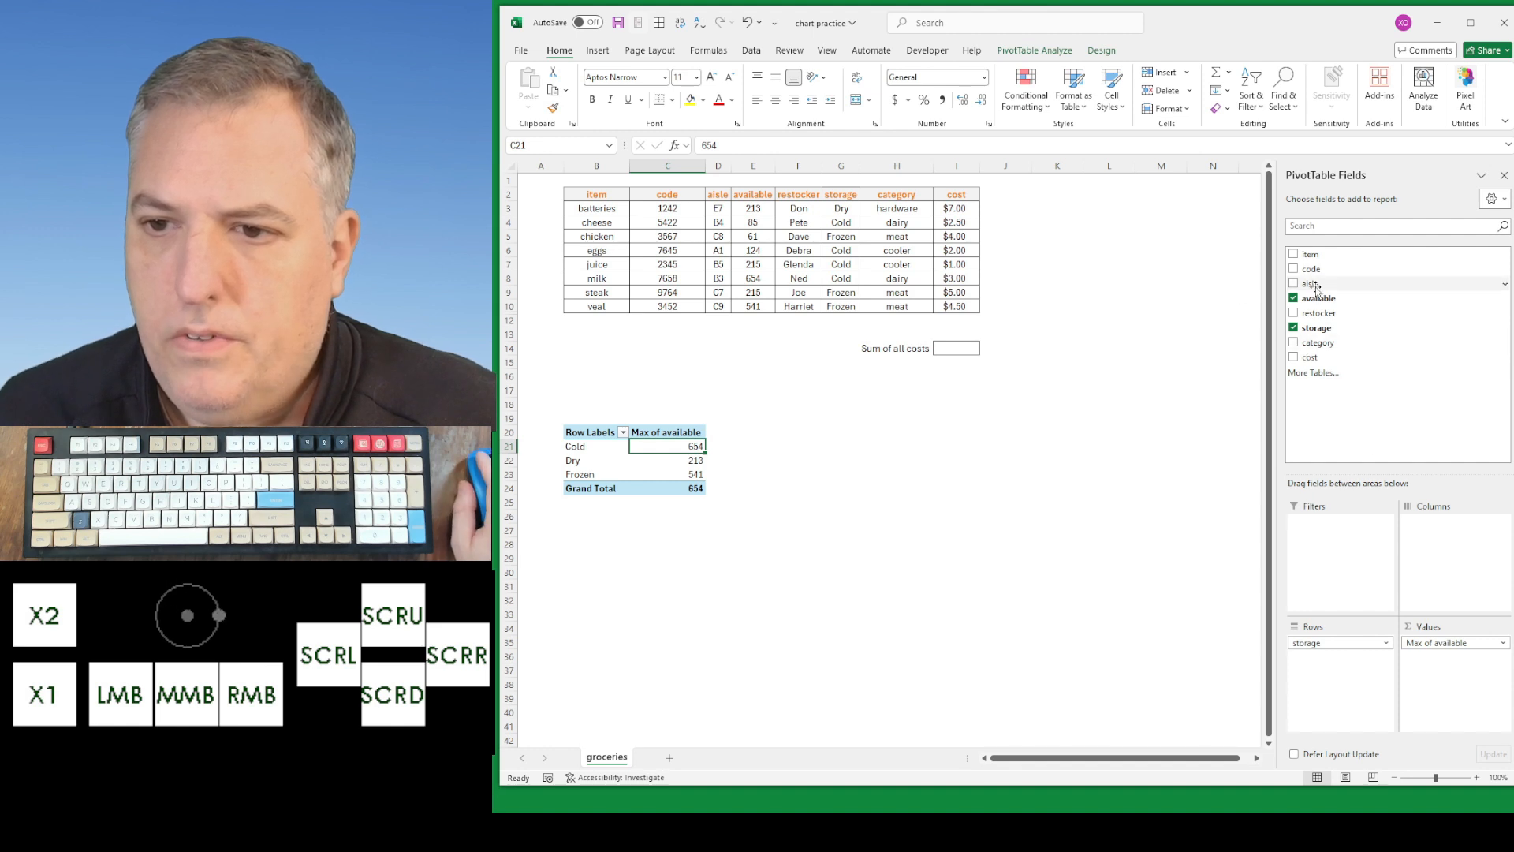
Step: Add the aisle field to the PivotTable's columns and look over the available quantities per storage type and aisle
{"action": "left_click_drag", "start_coordinate": [1316, 289], "coordinate": [1467, 574]}
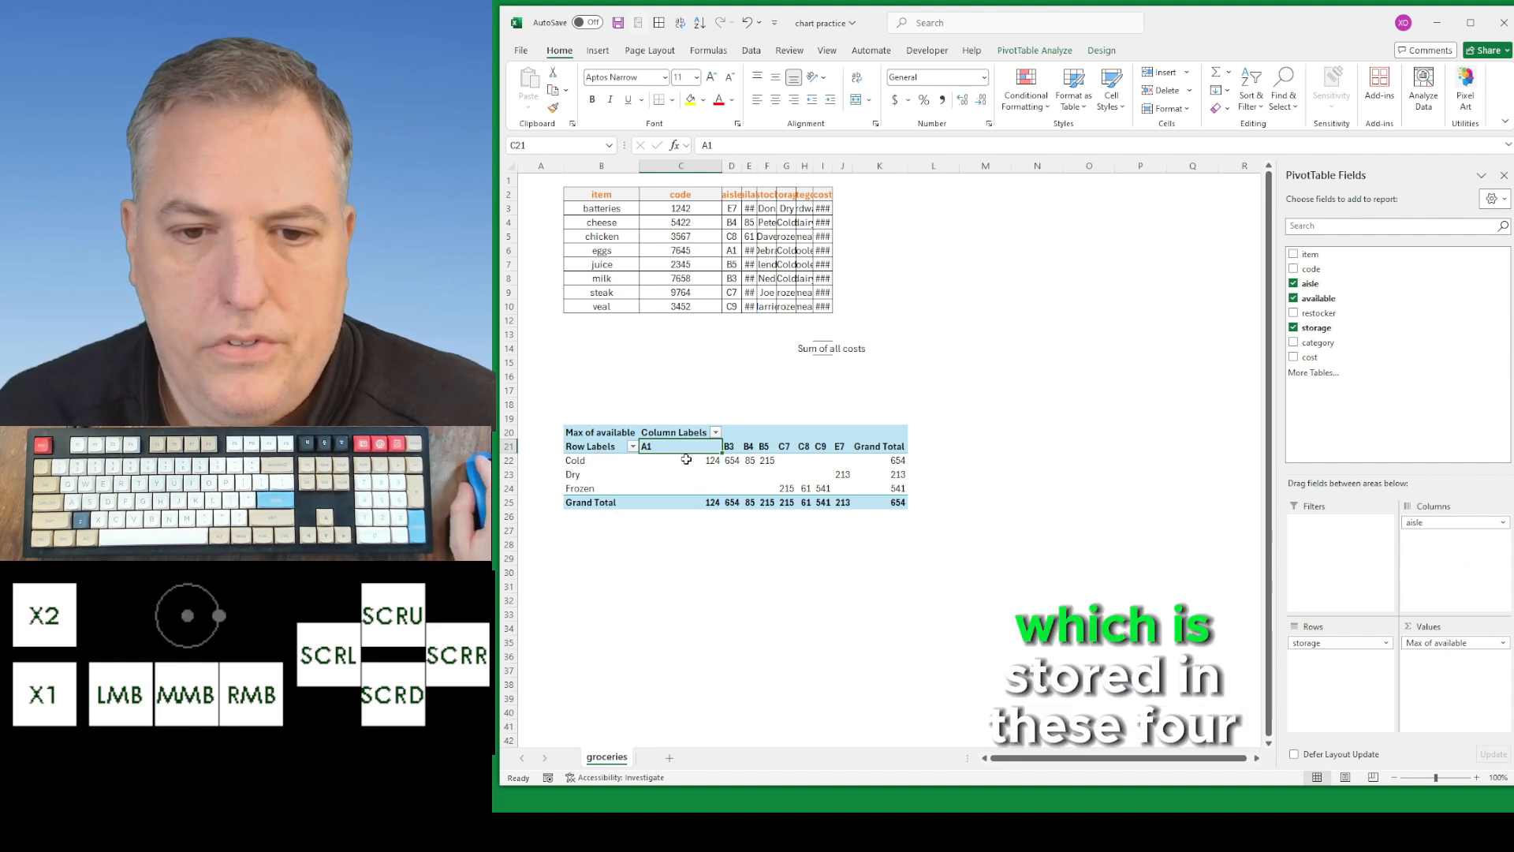
{"action": "mouse_move", "coordinate": [689, 461]}
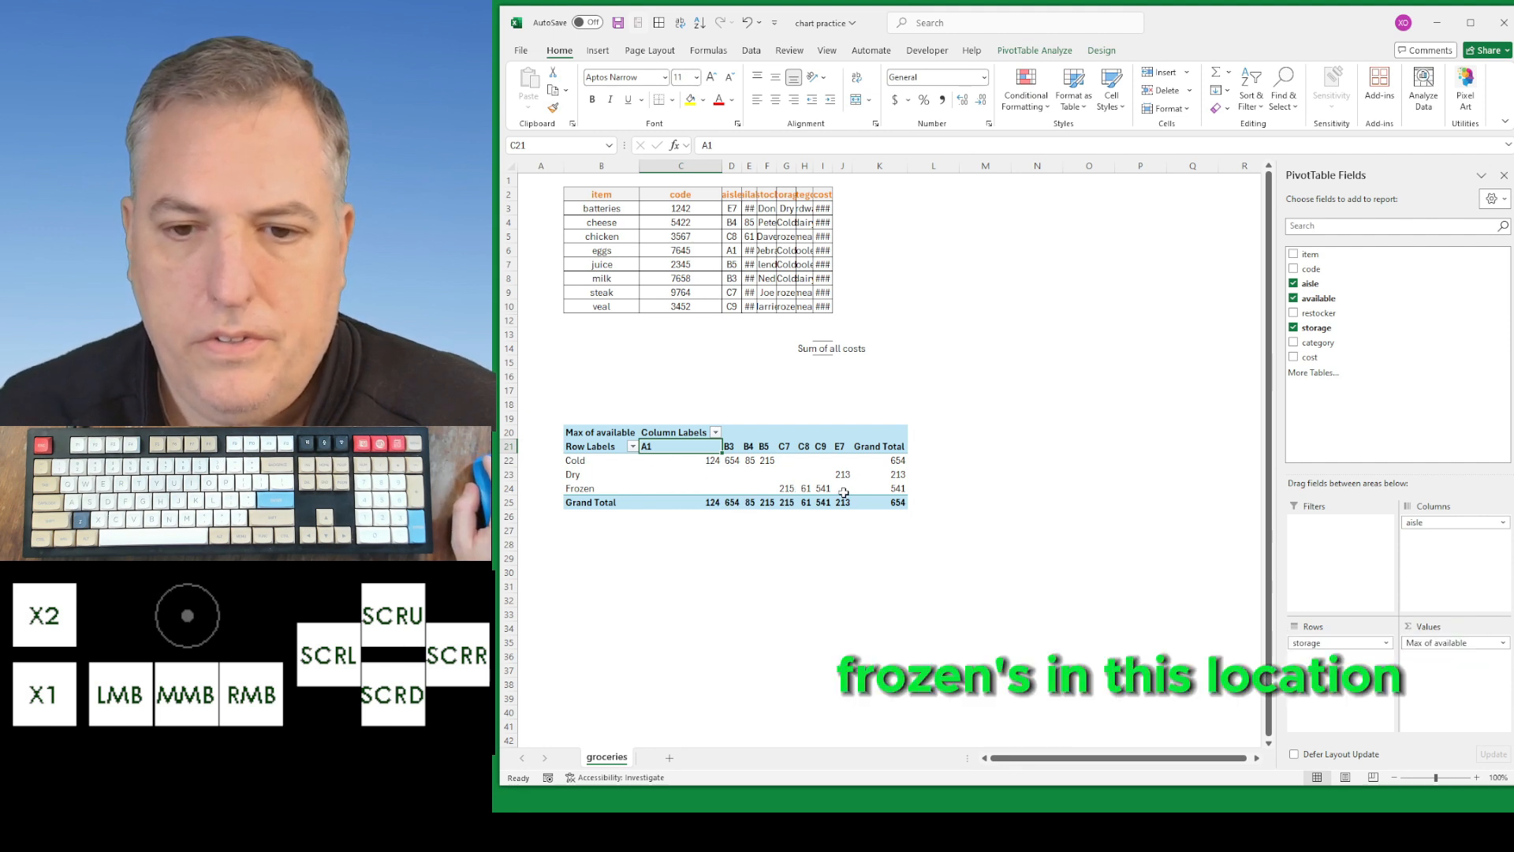
{"action": "mouse_move", "coordinate": [894, 502]}
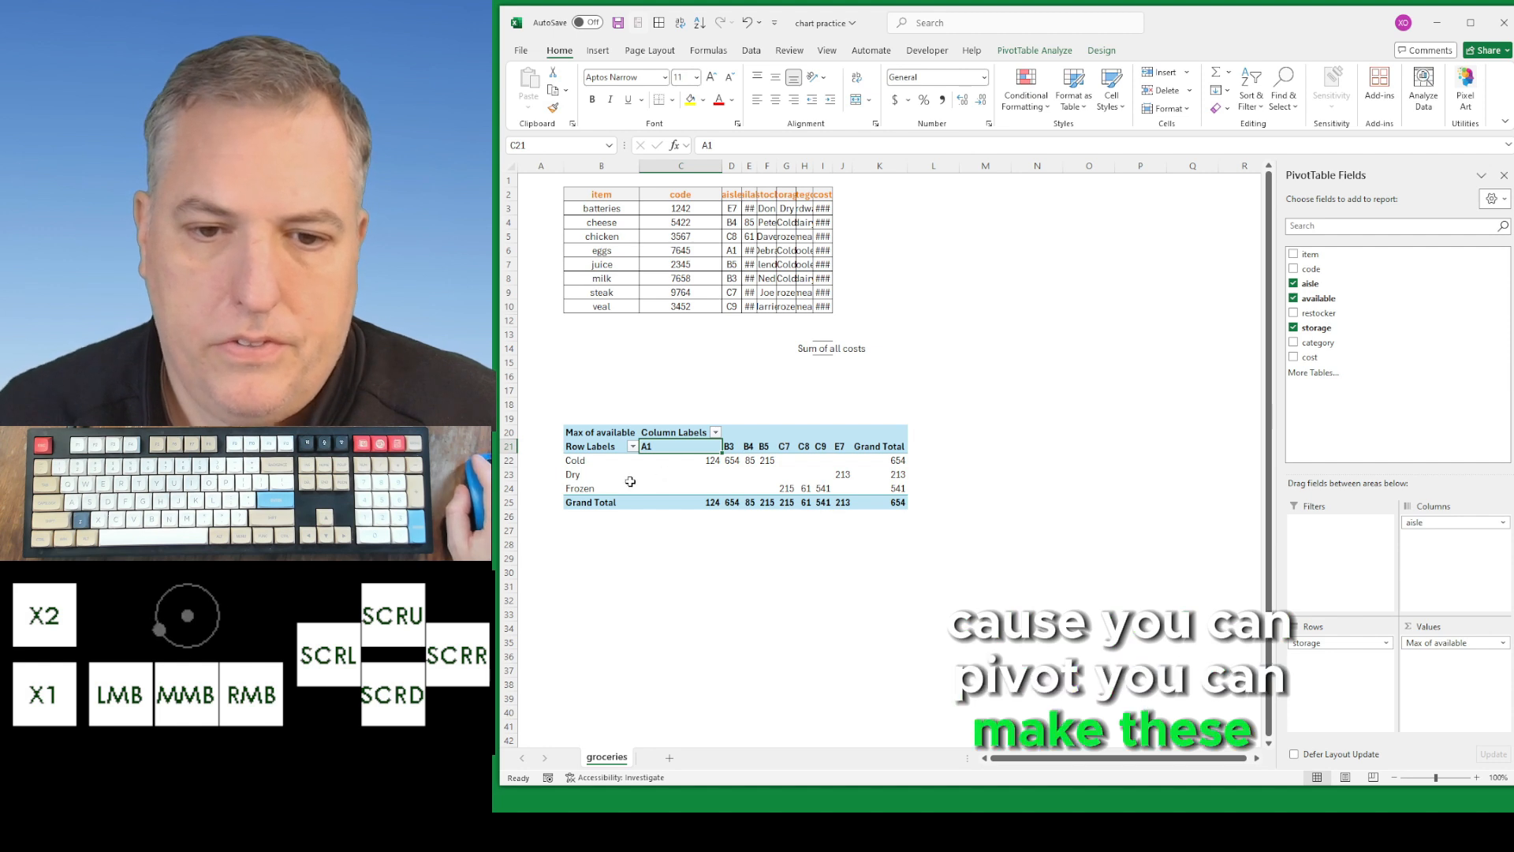
Step: Pivot the layout by moving the aisle field to the rows and the storage field to the columns
{"action": "left_click_drag", "start_coordinate": [1444, 522], "coordinate": [1325, 693]}
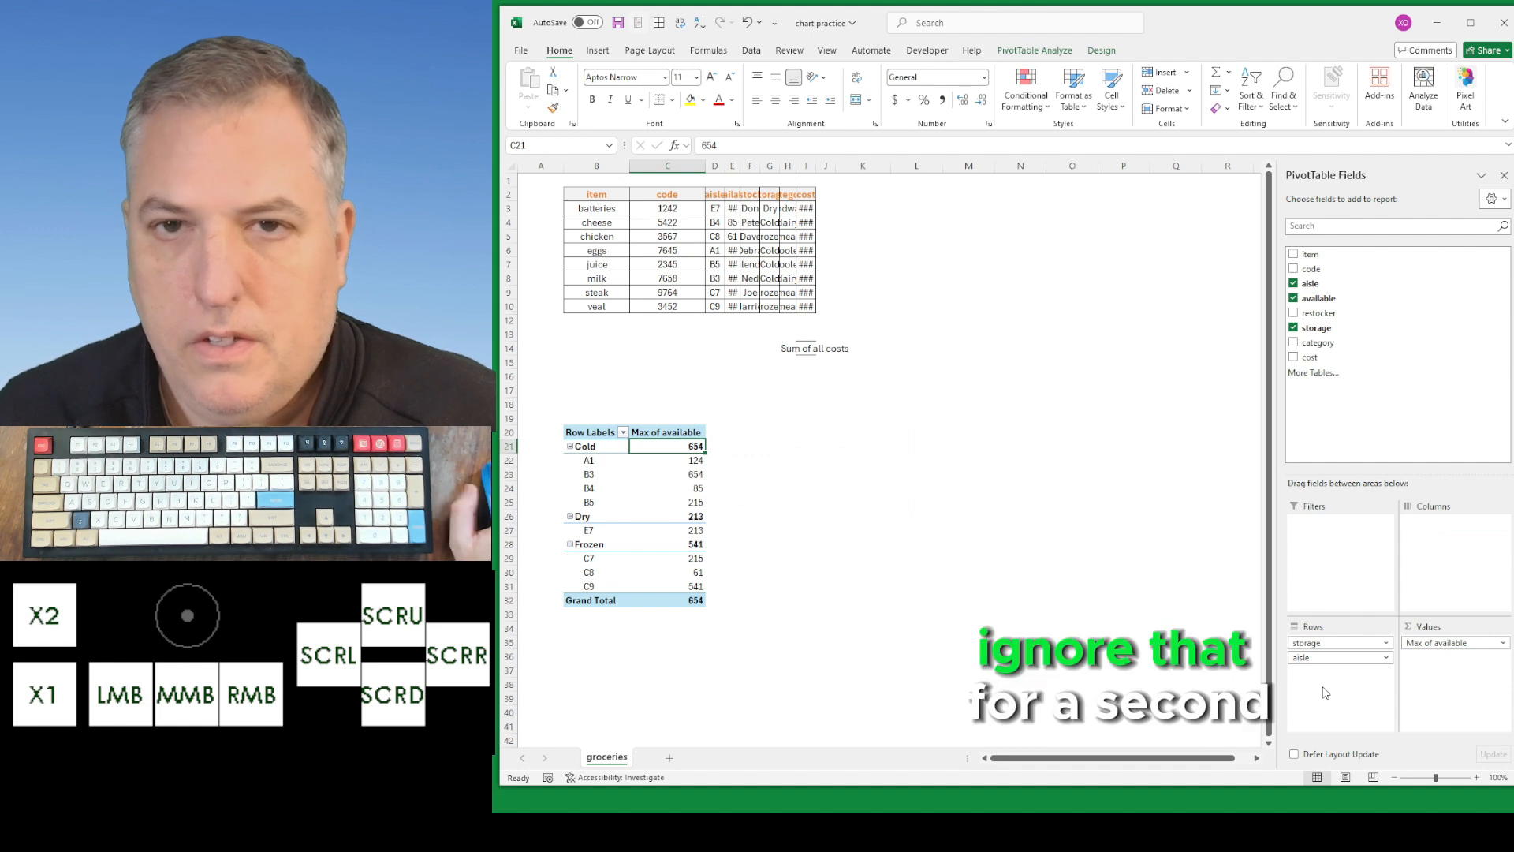
{"action": "left_click_drag", "start_coordinate": [1339, 643], "coordinate": [1427, 590]}
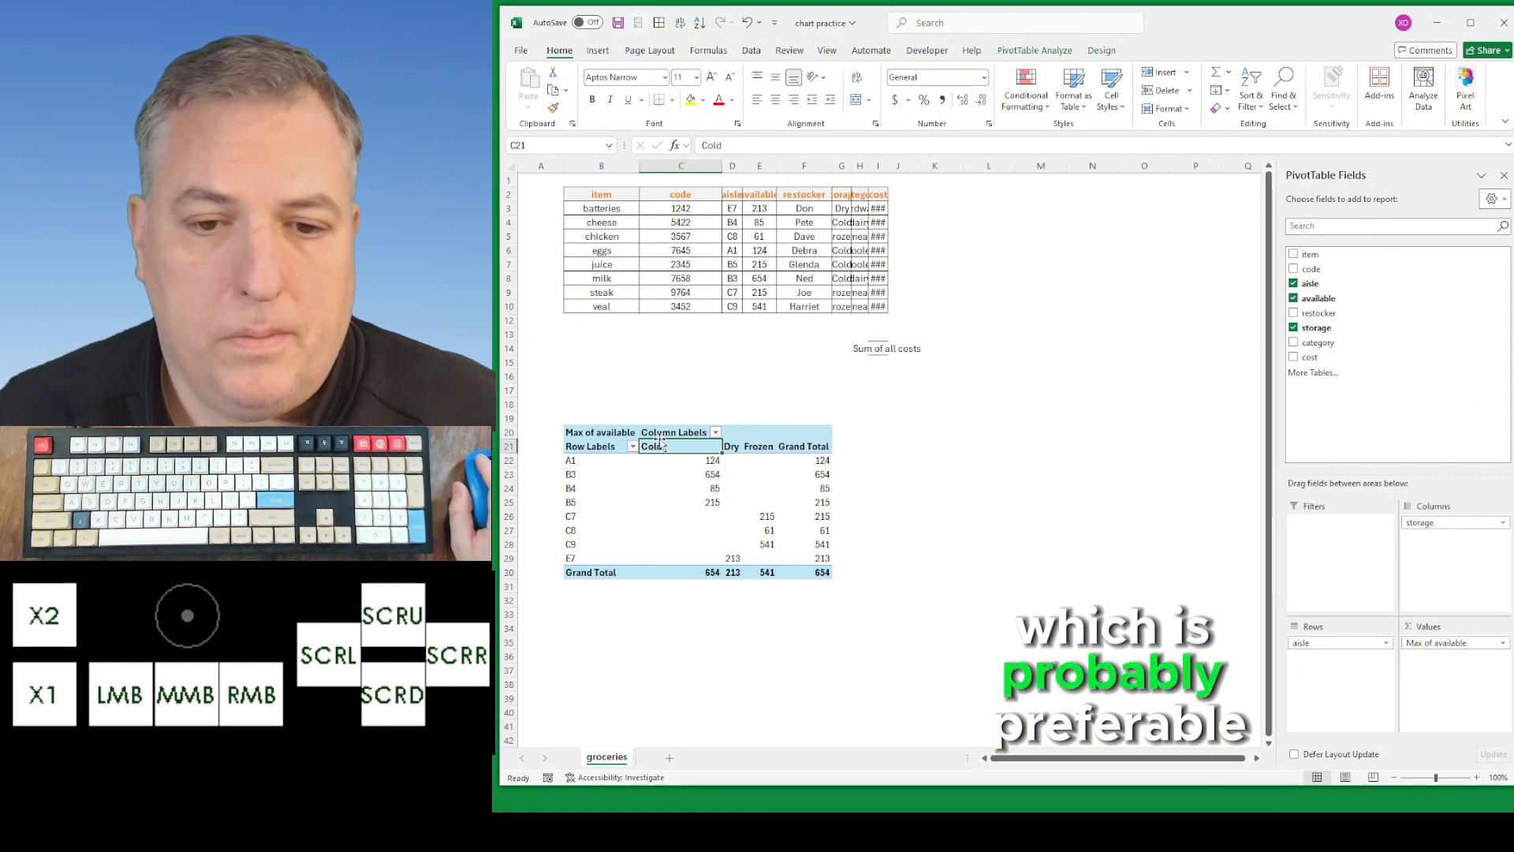
{"action": "left_click", "coordinate": [685, 488]}
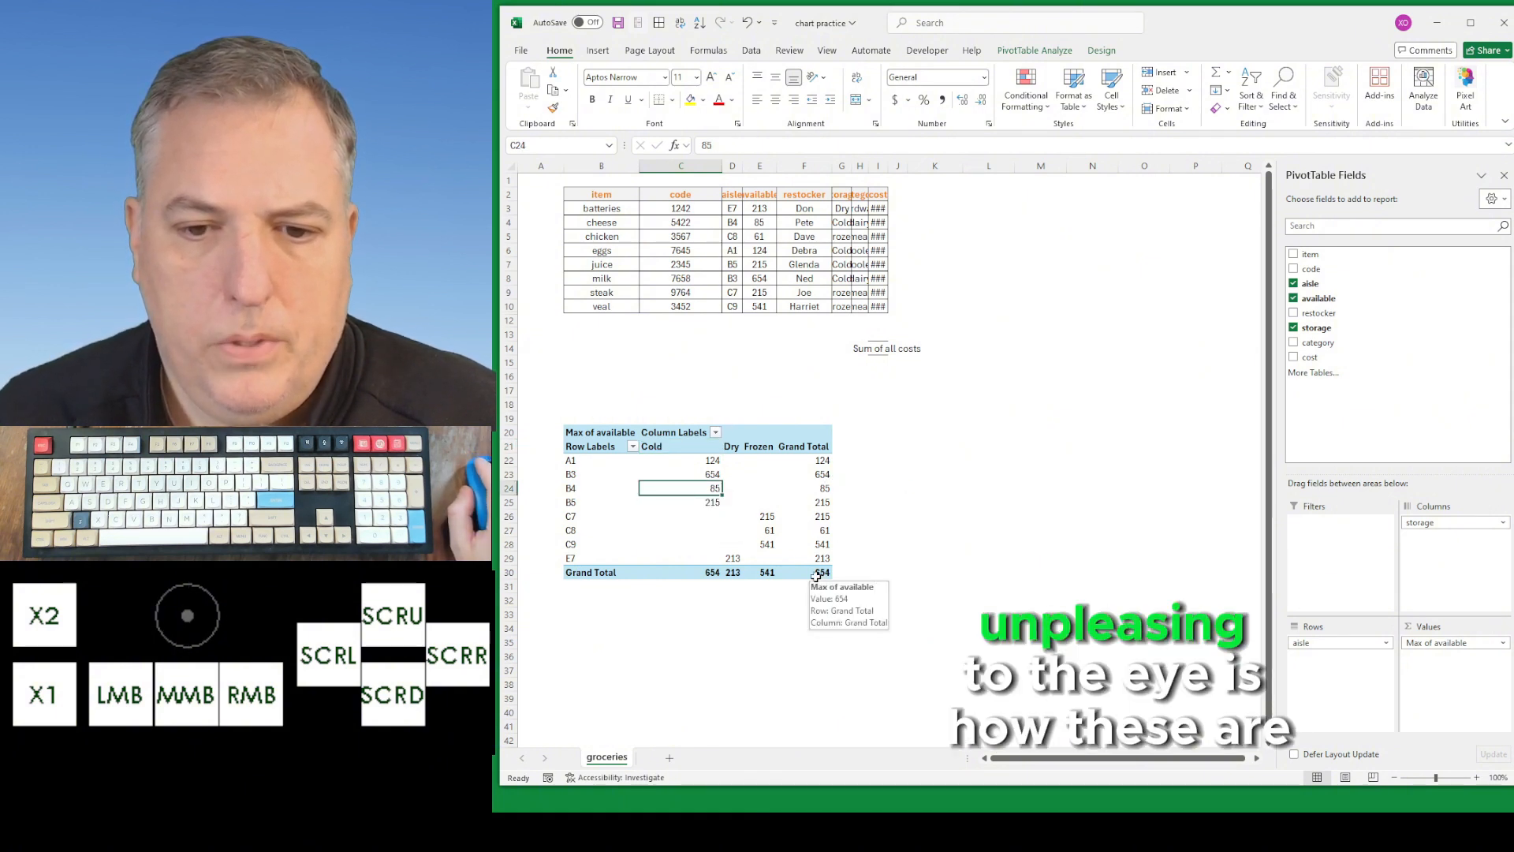
Step: Center the contents of the whole PivotTable horizontally, including its headers and grand totals
{"action": "left_click_drag", "start_coordinate": [816, 576], "coordinate": [571, 434]}
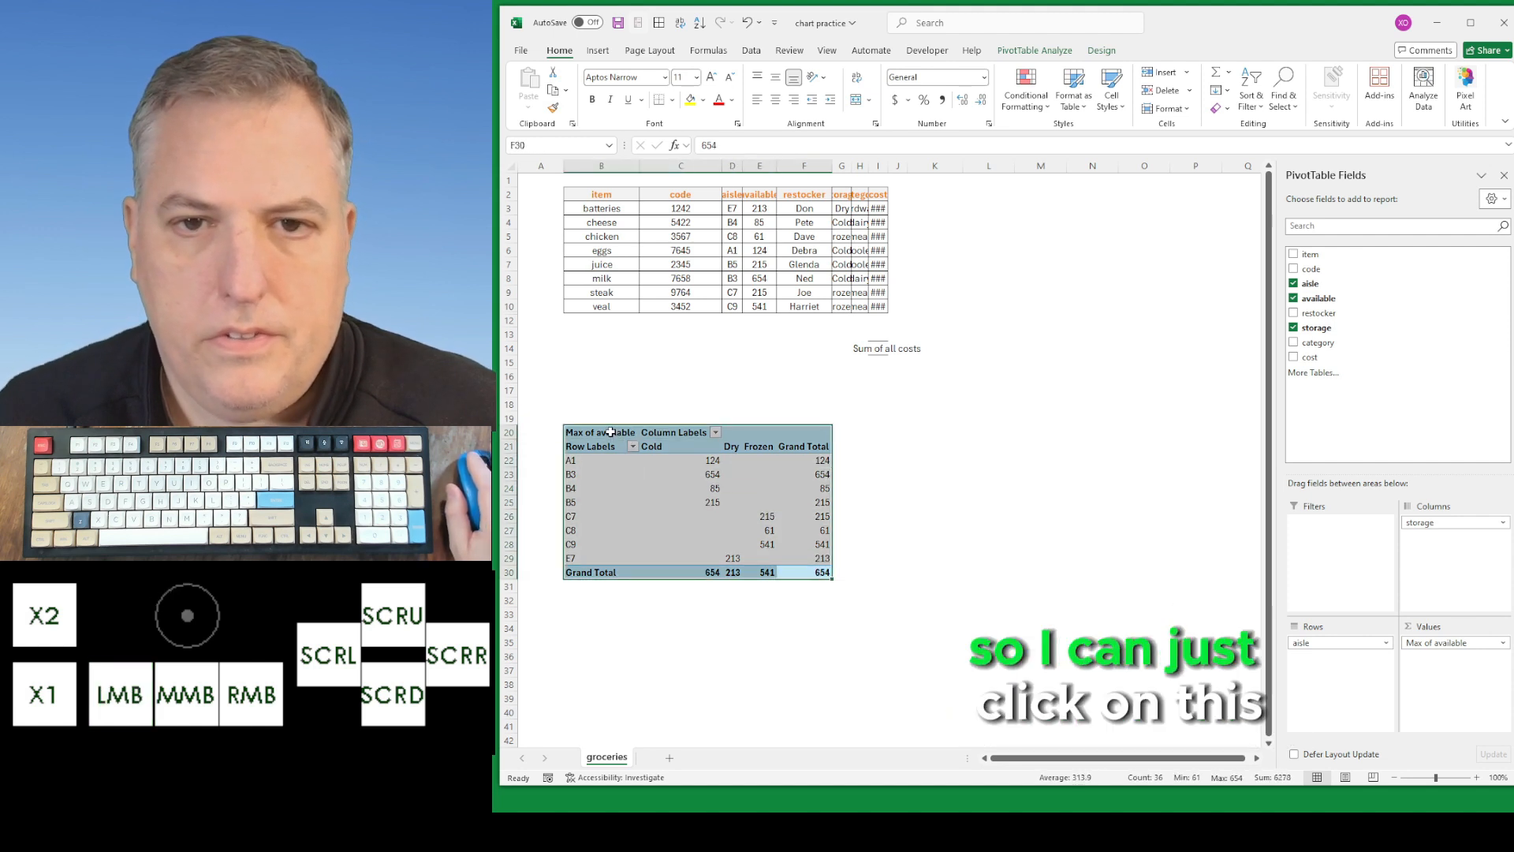
{"action": "left_click", "coordinate": [775, 99]}
{"action": "left_click", "coordinate": [908, 473]}
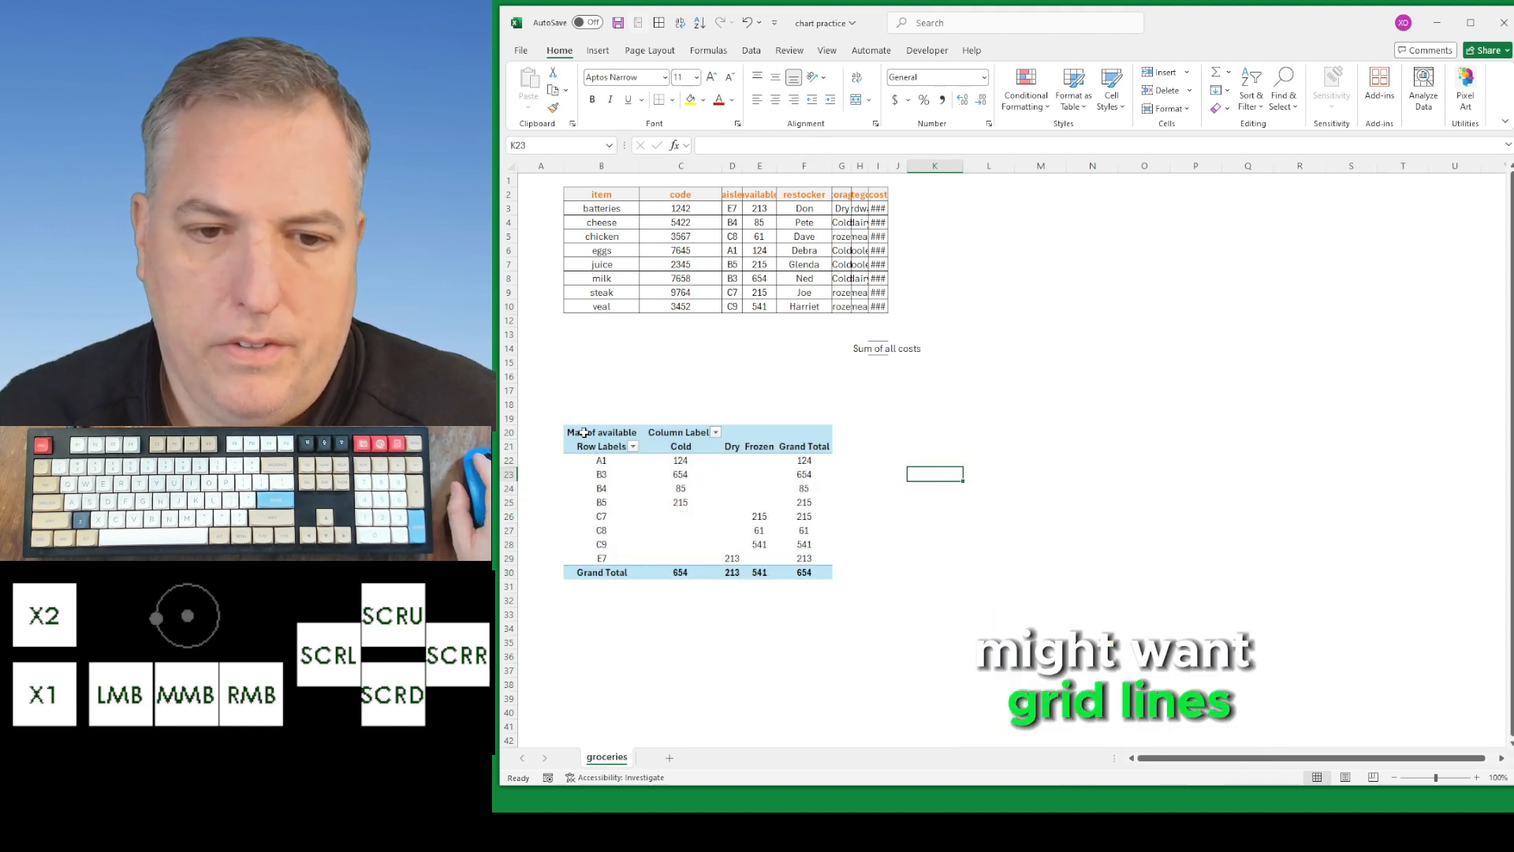
Step: Apply All Borders to every cell of the PivotTable, from its header through the Grand Total row
{"action": "left_click_drag", "start_coordinate": [584, 432], "coordinate": [803, 573]}
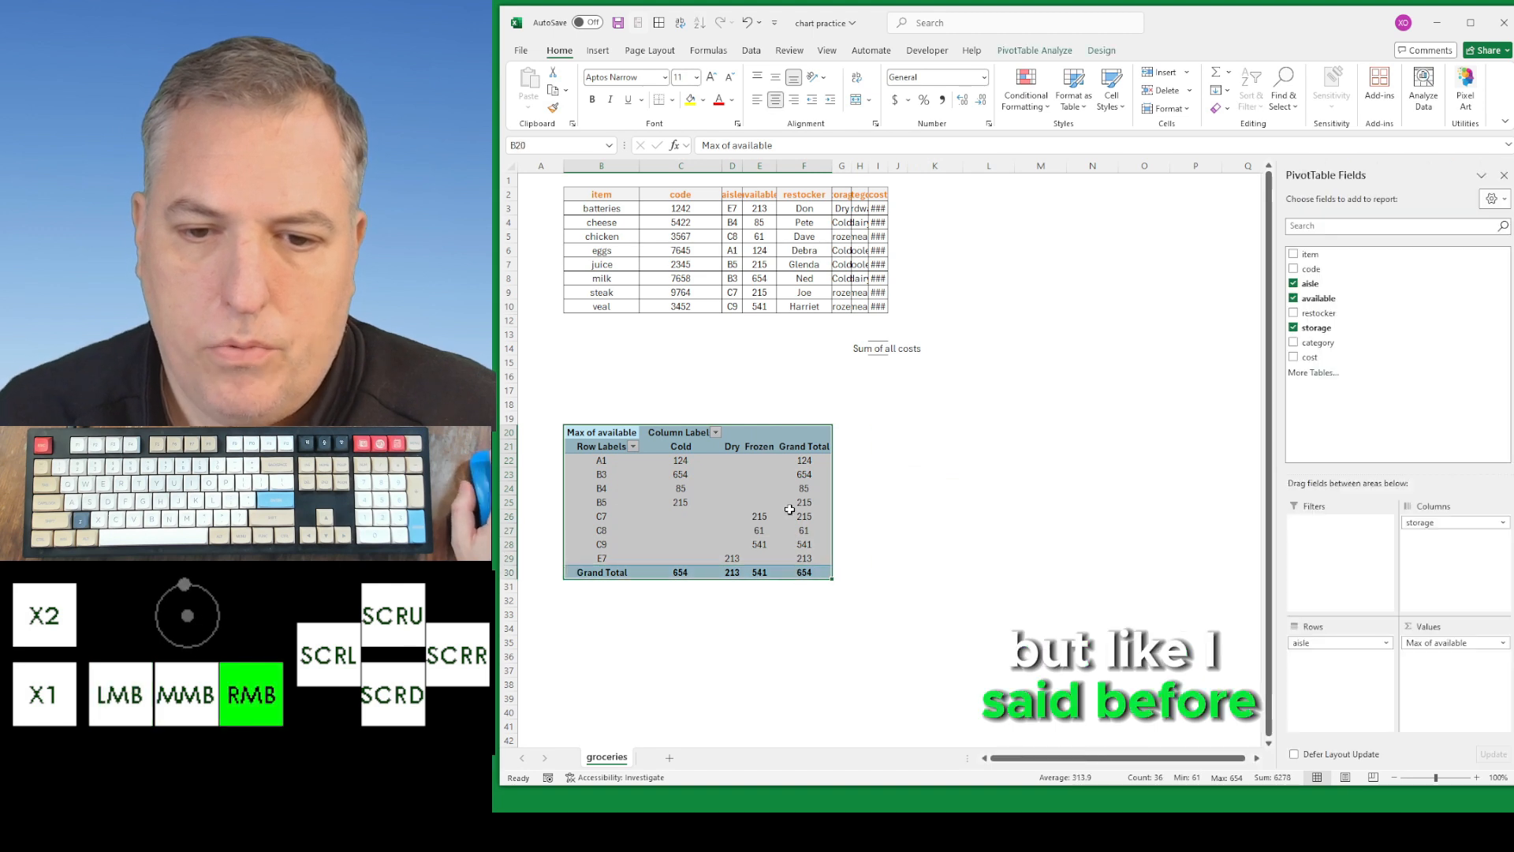
{"action": "right_click", "coordinate": [790, 509]}
{"action": "left_click", "coordinate": [918, 487]}
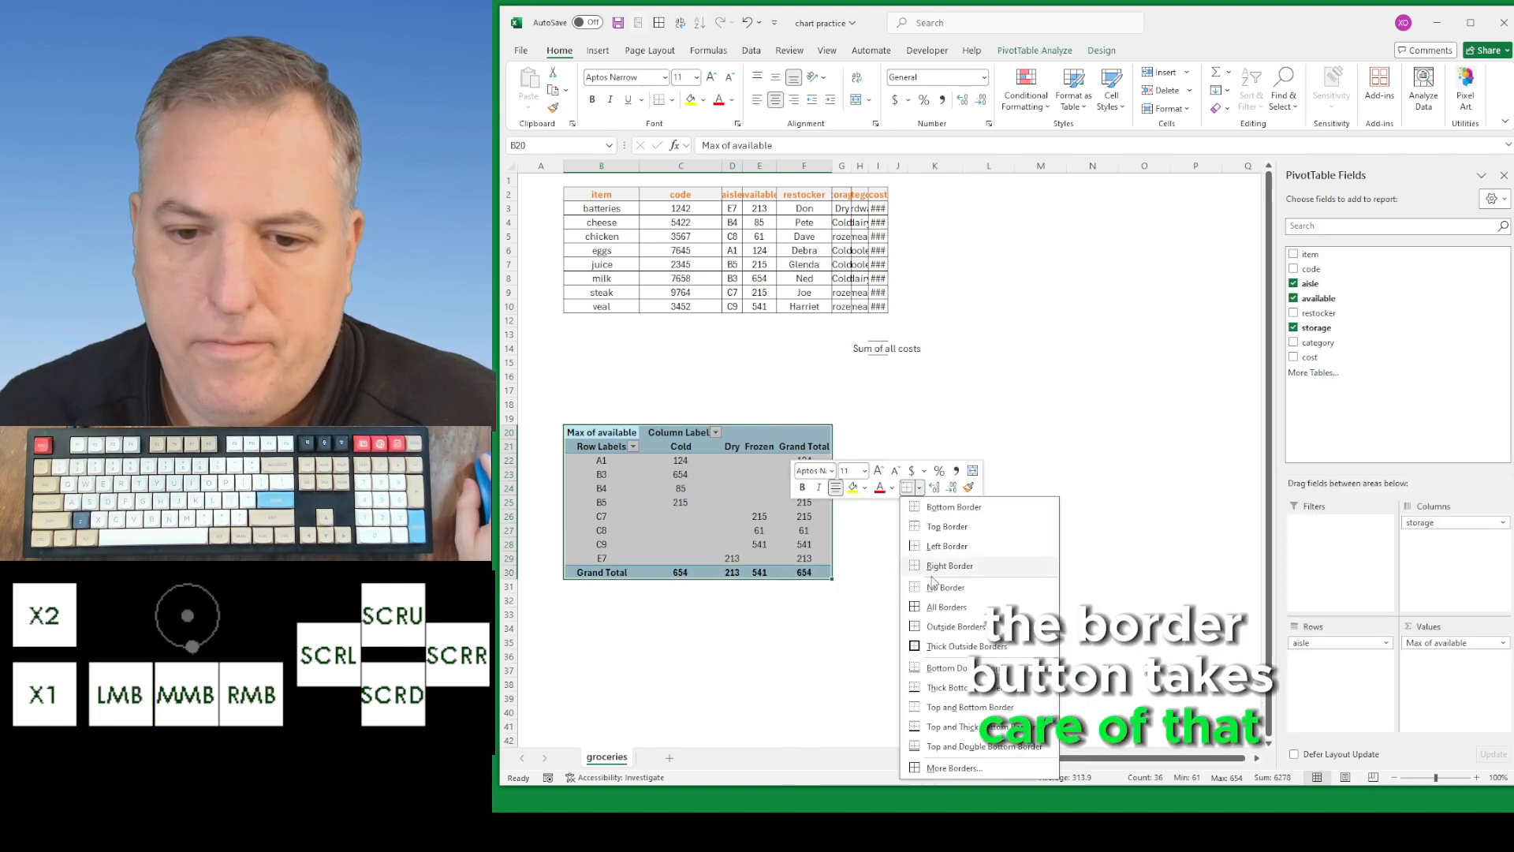
{"action": "left_click", "coordinate": [938, 607]}
{"action": "left_click", "coordinate": [823, 627]}
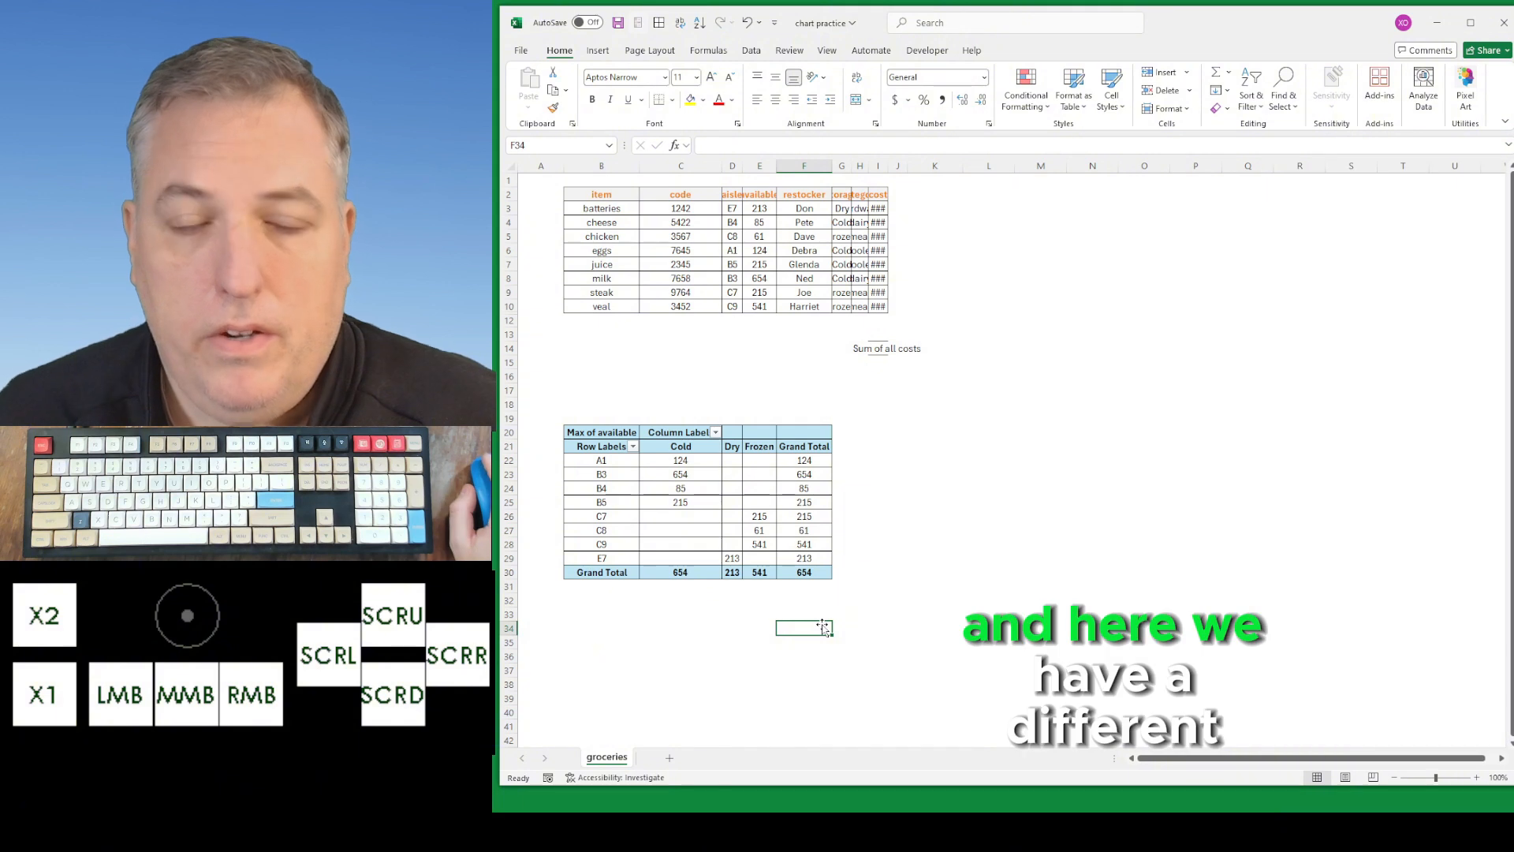